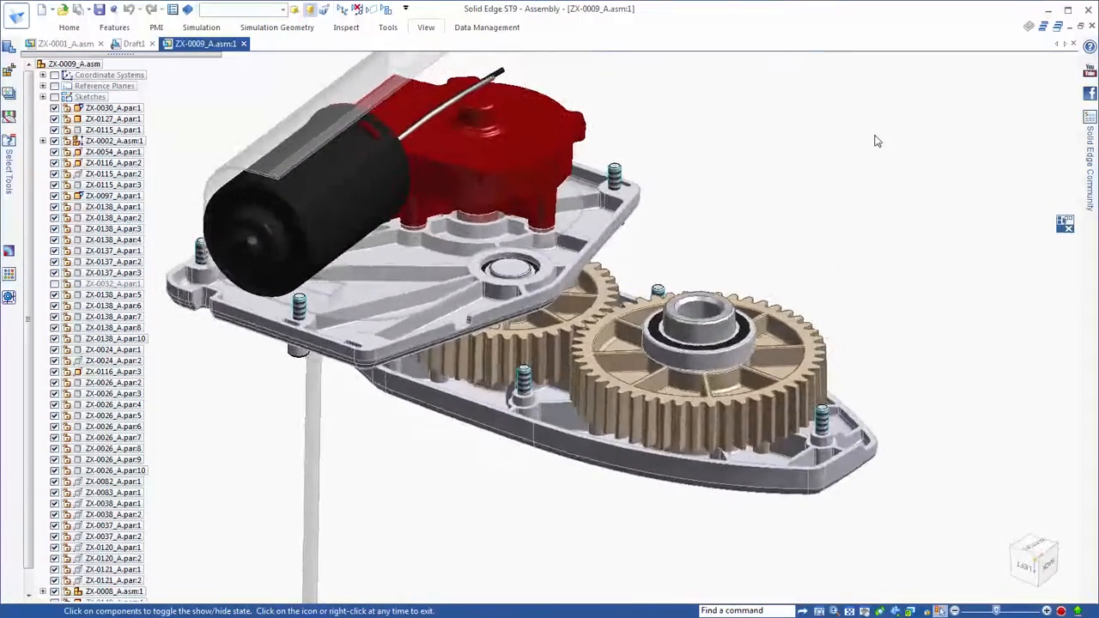
- Hide the screws ZX-0138_A.par:1 and ZX-0138_A.par:2 on the lower plate, and toggle the large gear off and back on
{"action": "left_click", "coordinate": [460, 335]}
{"action": "left_click", "coordinate": [604, 359]}
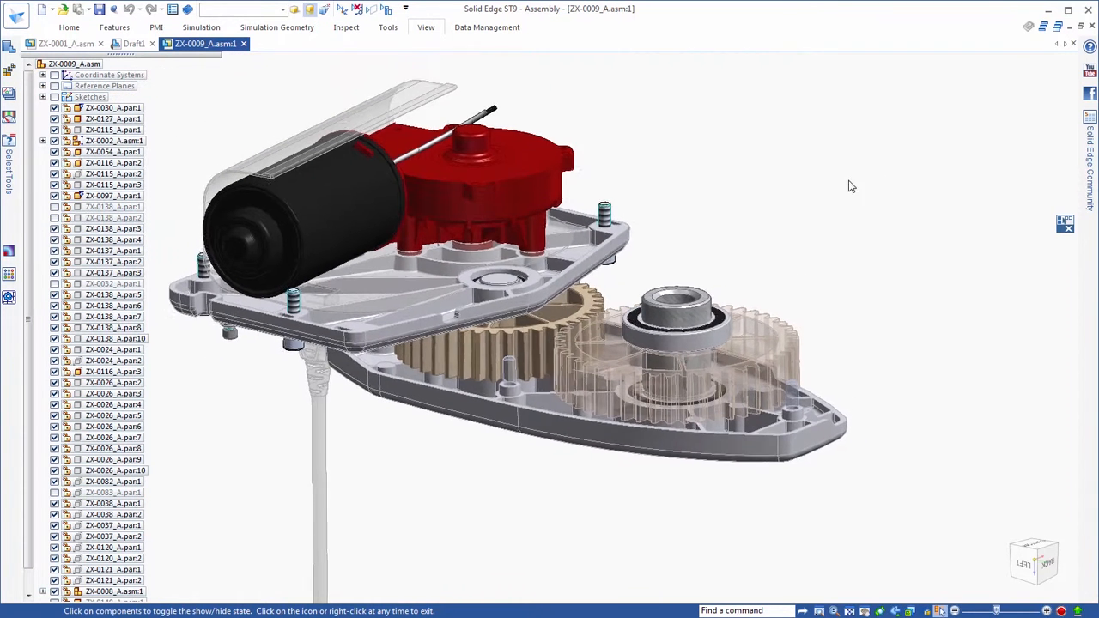
{"action": "left_click", "coordinate": [791, 347]}
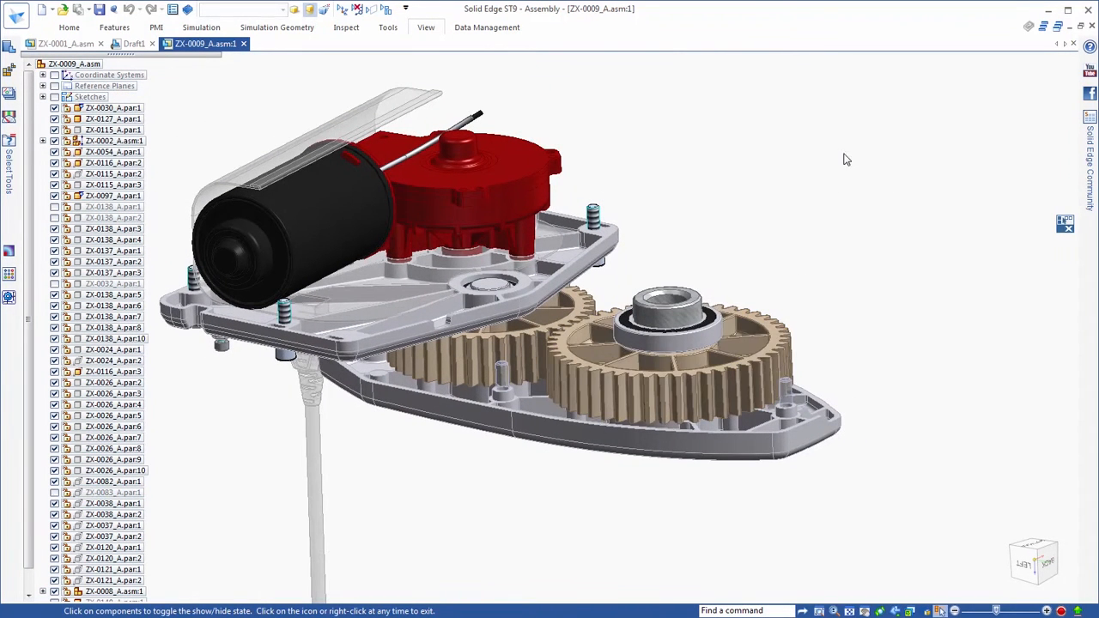
{"action": "right_click", "coordinate": [837, 153]}
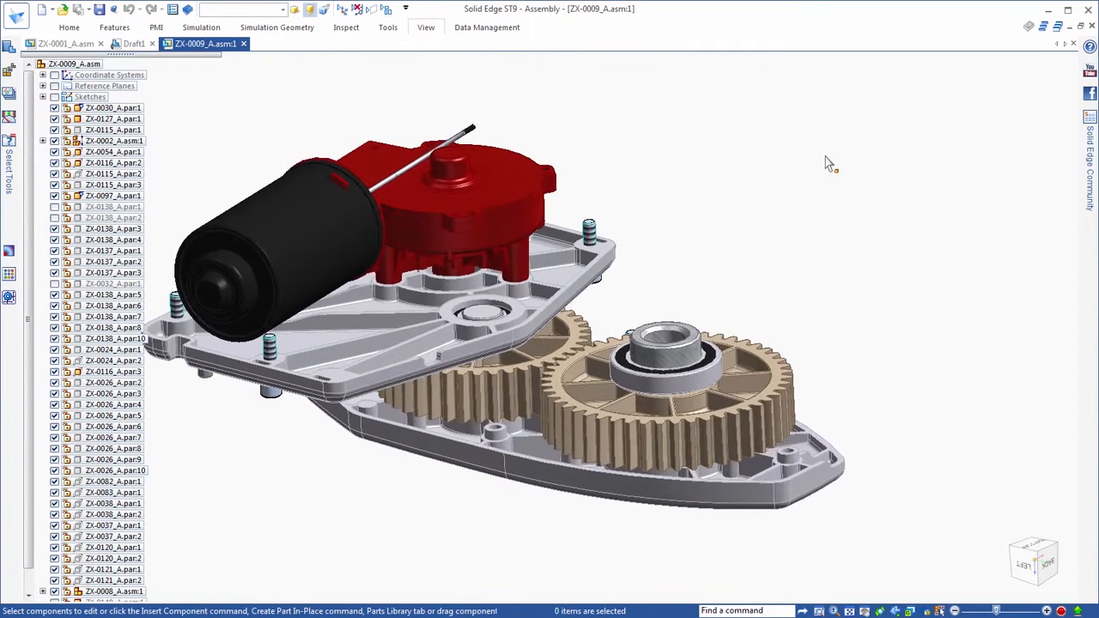
- Open the Assembly Relationships Manager for the ZX-0009_A assembly and look through its relationship list
{"action": "right_click", "coordinate": [827, 161]}
{"action": "left_click", "coordinate": [893, 435]}
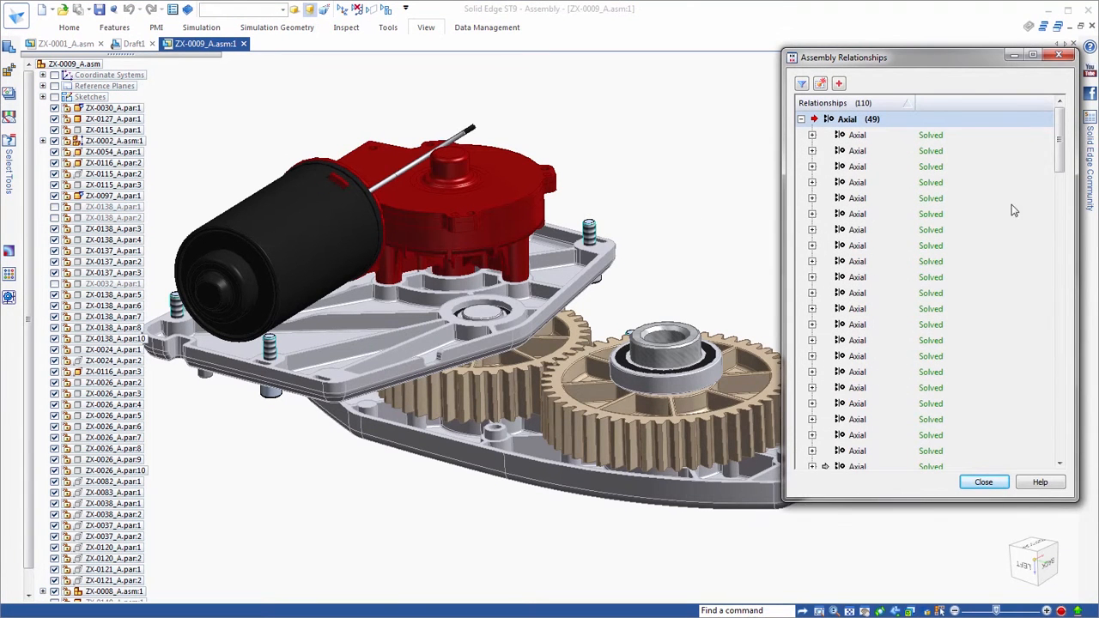
{"action": "left_click_drag", "start_coordinate": [1062, 144], "coordinate": [1083, 127]}
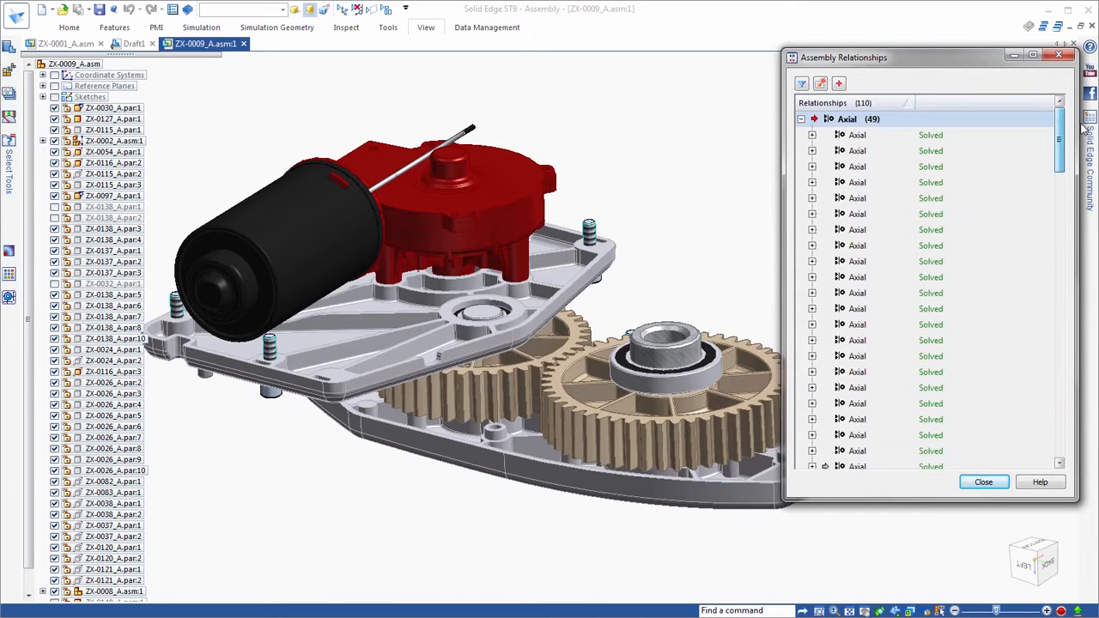
- Try grouping the assembly relationships by component, and return the list to grouping by type
{"action": "right_click", "coordinate": [897, 103]}
{"action": "mouse_move", "coordinate": [987, 222]}
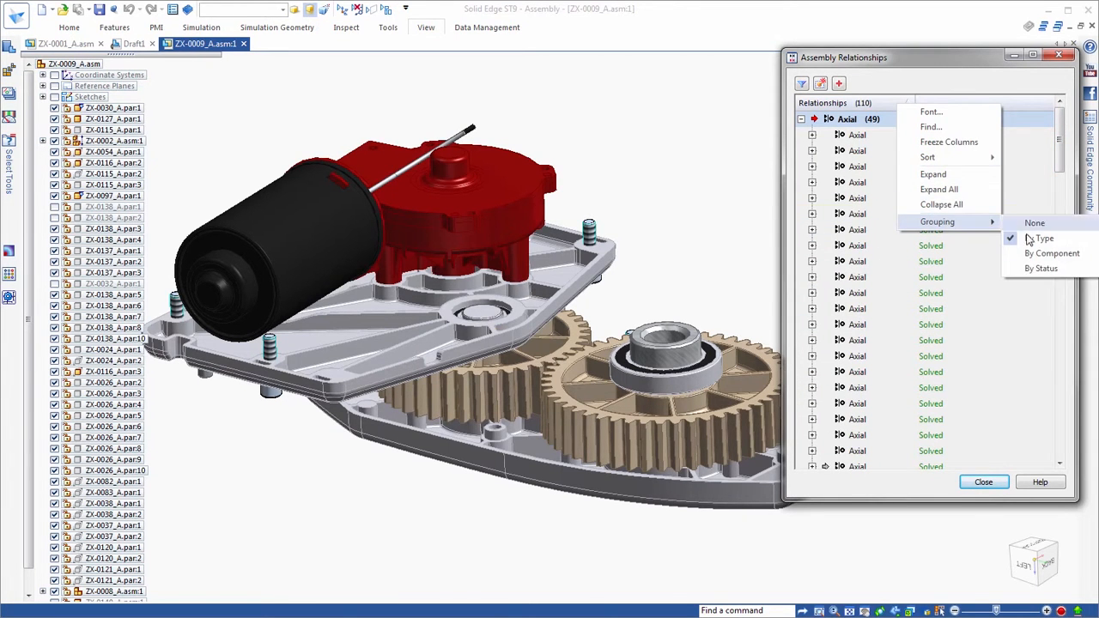
{"action": "left_click", "coordinate": [1030, 253]}
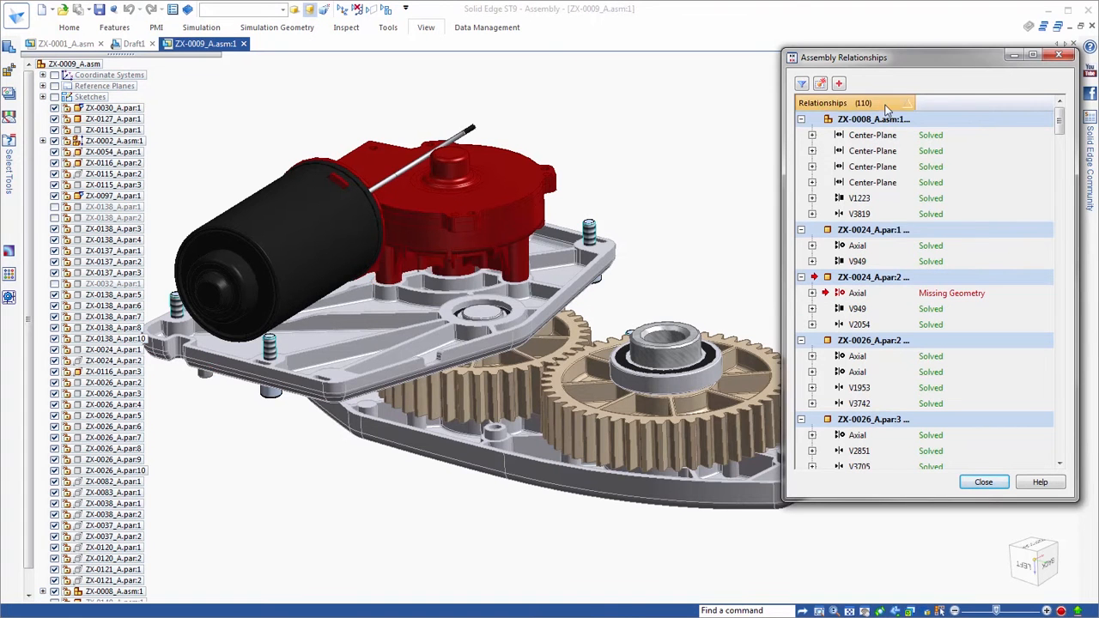
{"action": "right_click", "coordinate": [886, 105]}
{"action": "mouse_move", "coordinate": [945, 223]}
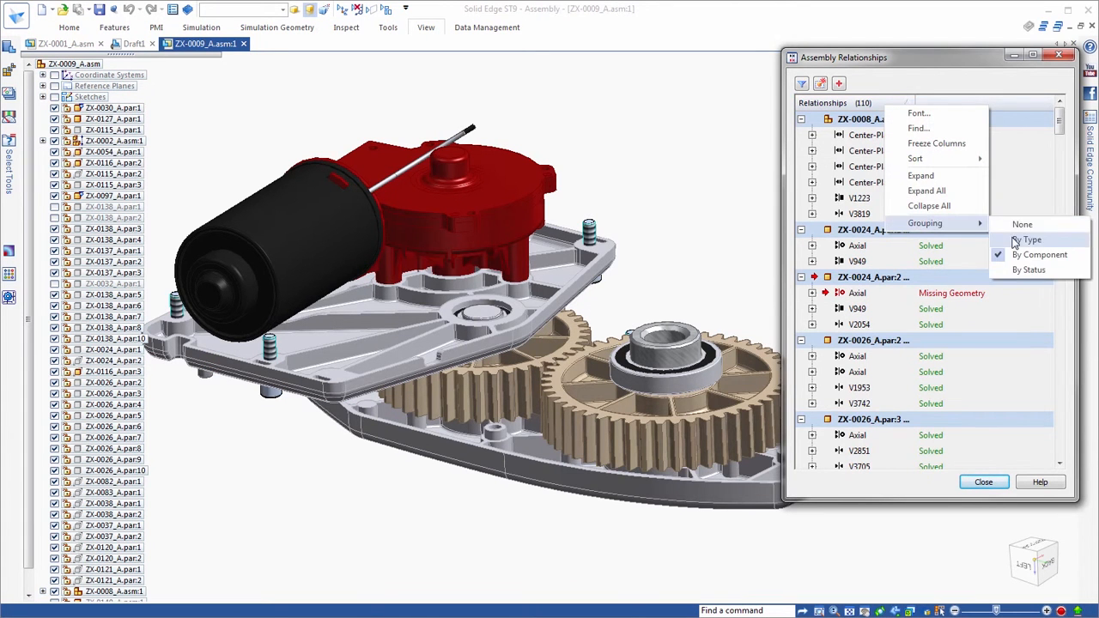
{"action": "left_click", "coordinate": [1026, 240]}
- Filter the relationship list to the Suppressed and Missing Geometry statuses for all relationship types
{"action": "left_click", "coordinate": [801, 84]}
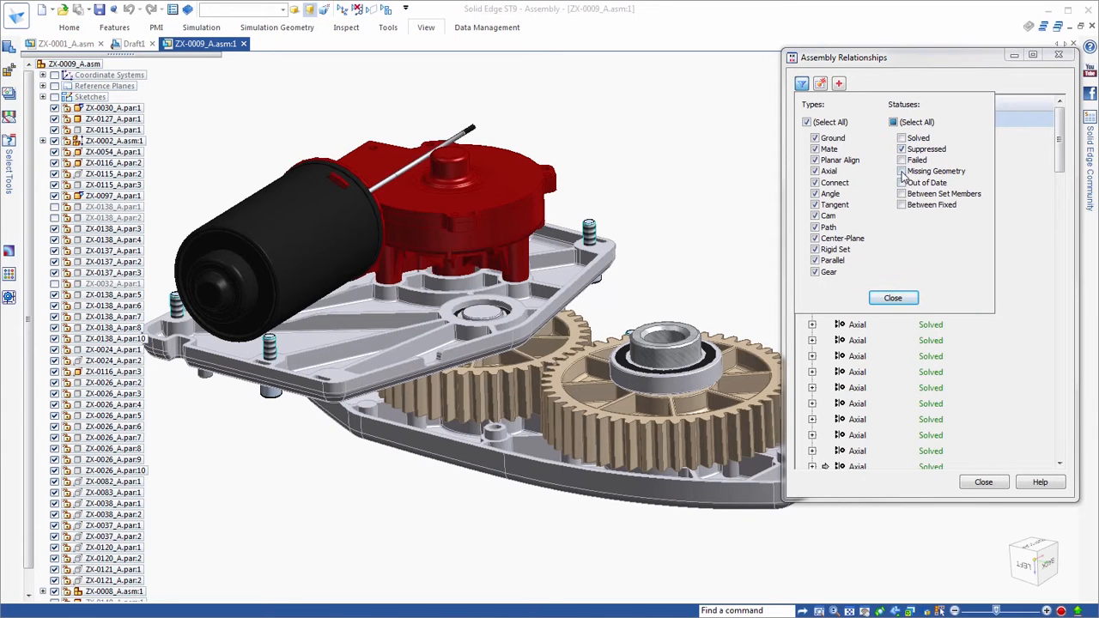
{"action": "left_click", "coordinate": [893, 298]}
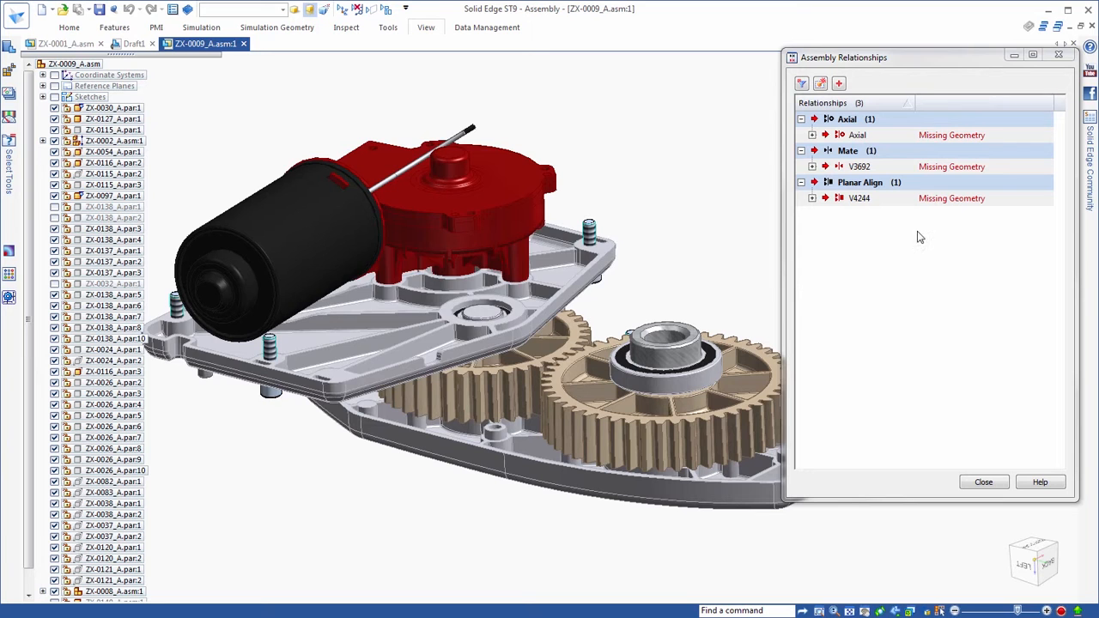
- Repair the assembly's missing-geometry relationships, keeping V4244, Axial and V3692 suppressed rather than deleting them
{"action": "left_click", "coordinate": [820, 84]}
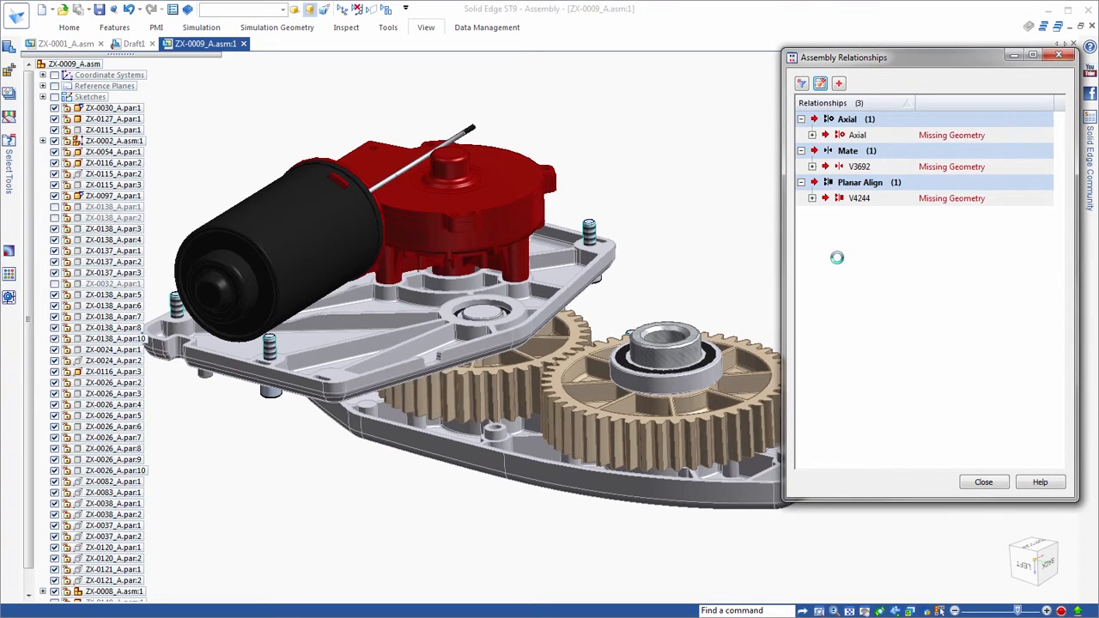
{"action": "left_click", "coordinate": [841, 86]}
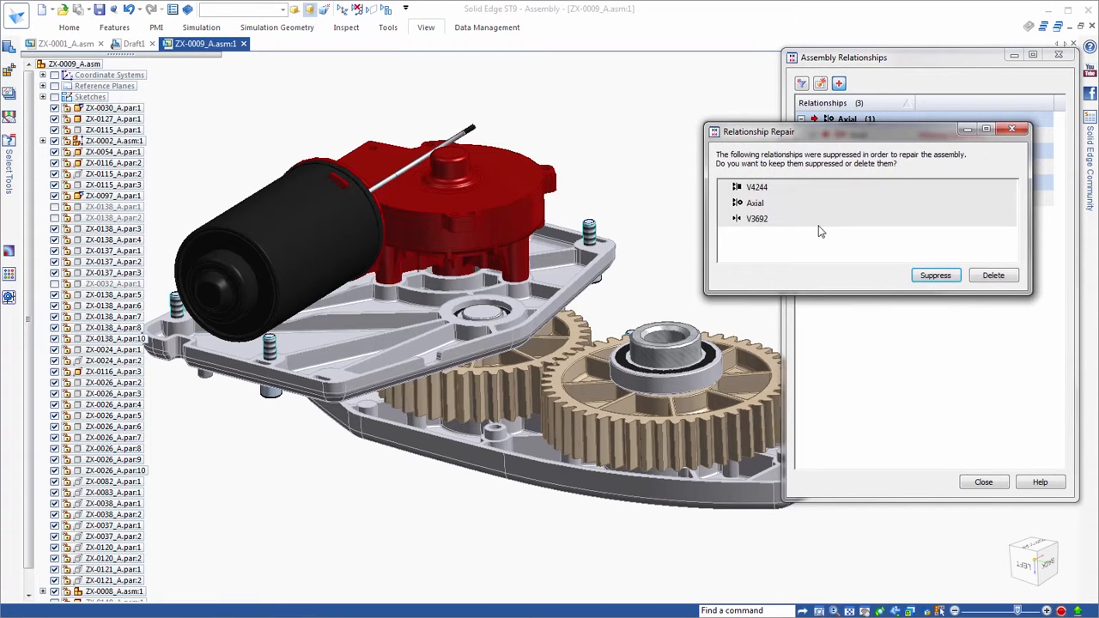
{"action": "left_click", "coordinate": [944, 277]}
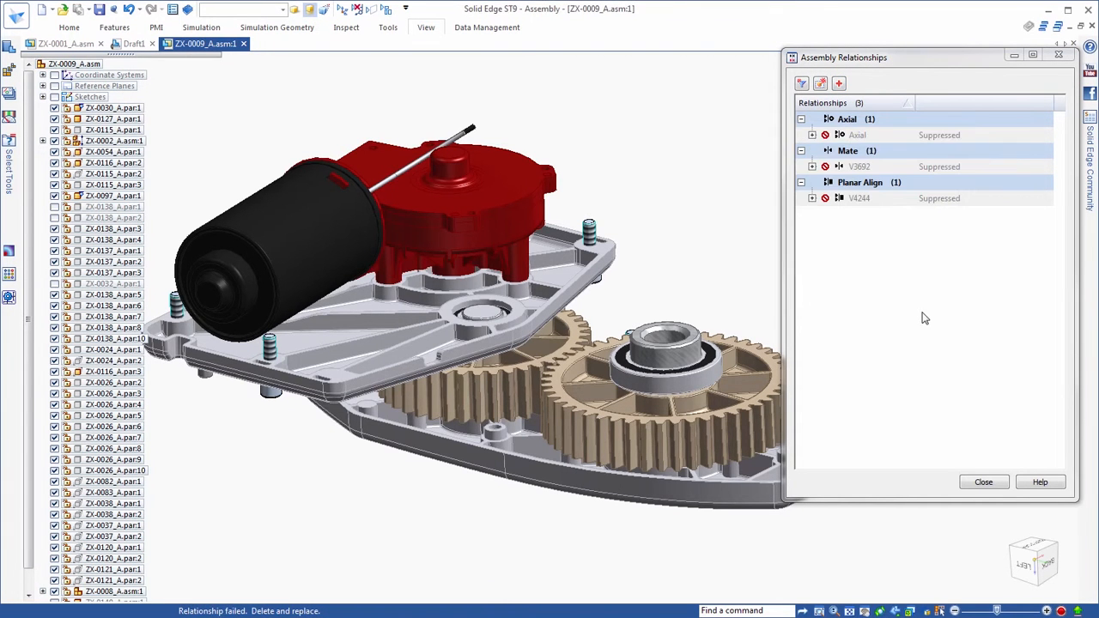
- Unsuppress the planar align relationship V4244 and rename it BearingOffset
{"action": "right_click", "coordinate": [897, 200]}
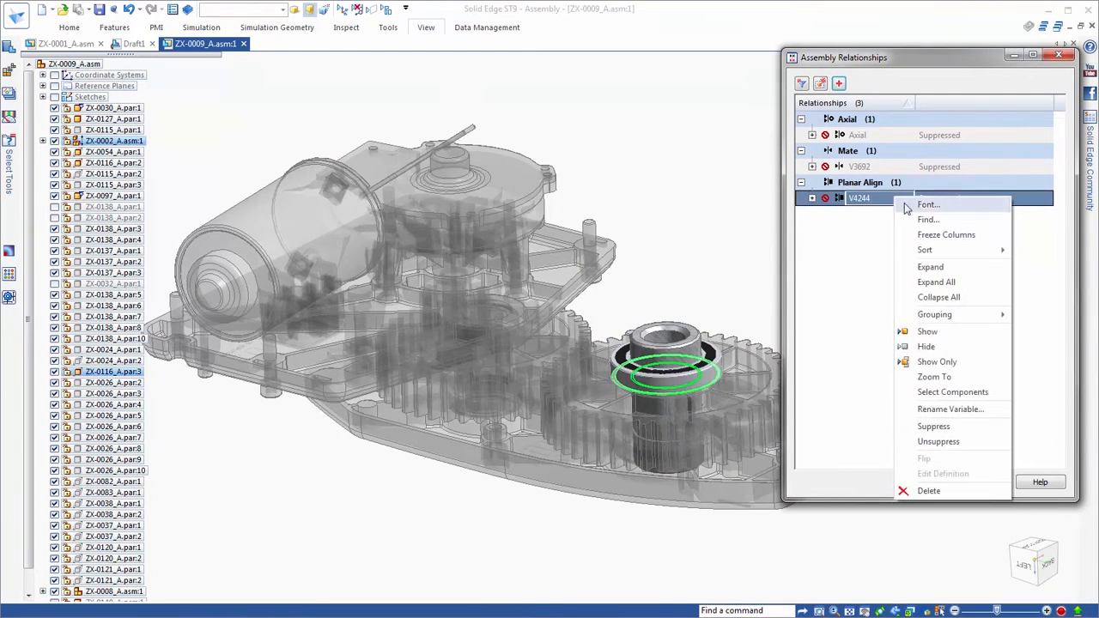
{"action": "left_click", "coordinate": [940, 441]}
{"action": "left_click", "coordinate": [815, 199]}
{"action": "right_click", "coordinate": [876, 199]}
{"action": "left_click", "coordinate": [884, 197]}
{"action": "type", "text": "BearingOffset"}
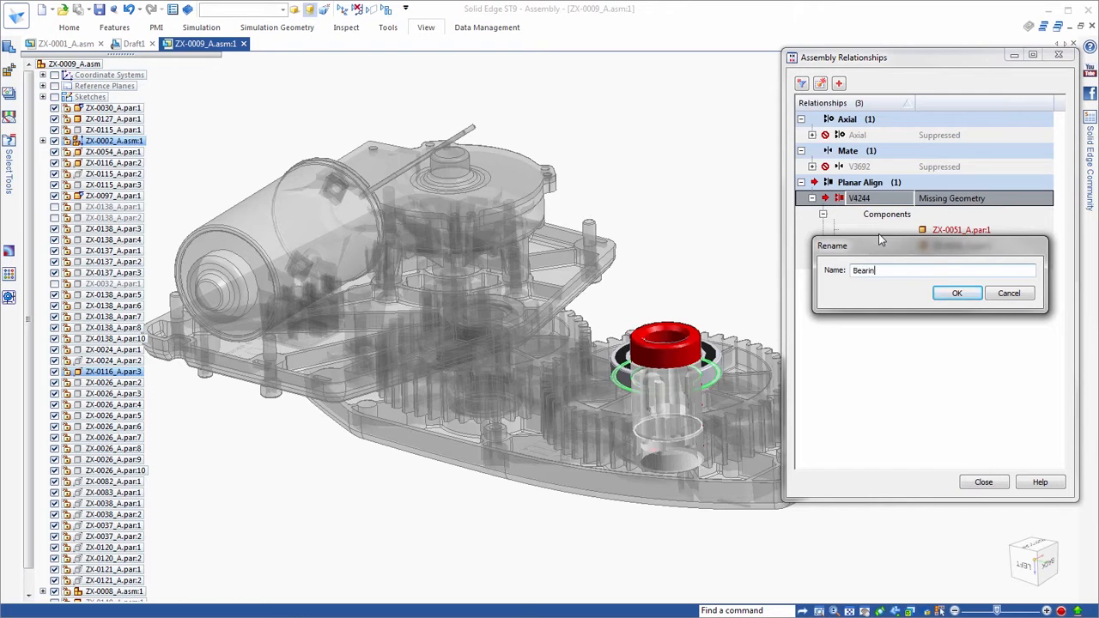
{"action": "key", "text": "Return"}
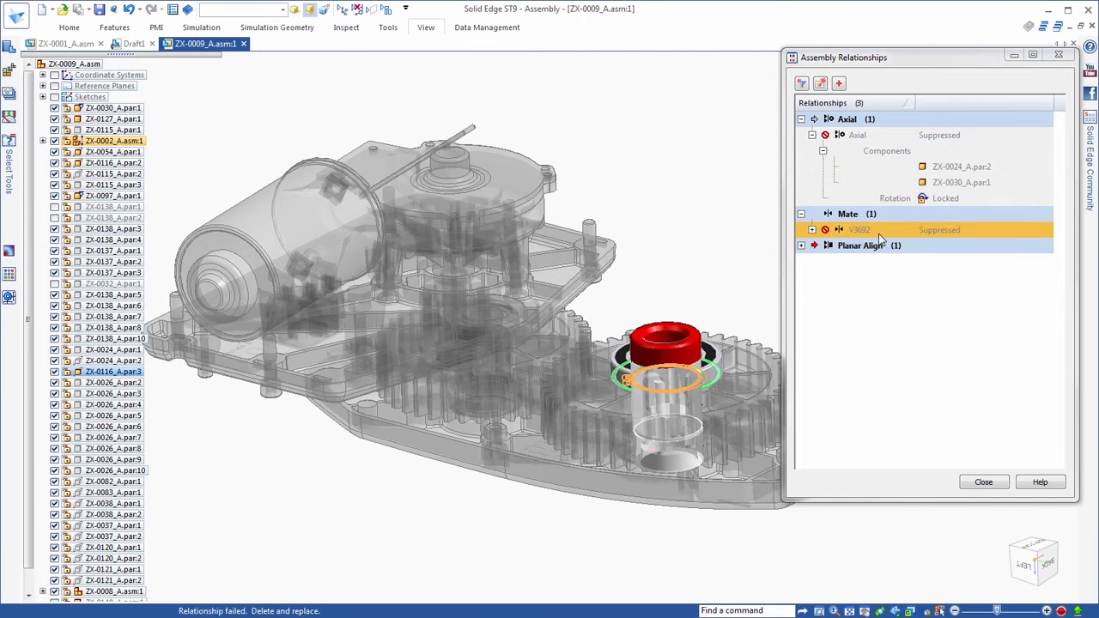
- Edit the definition of the BearingOffset planar align relationship and pick a replacement face at the bearing in the lower plate
{"action": "left_click", "coordinate": [801, 246]}
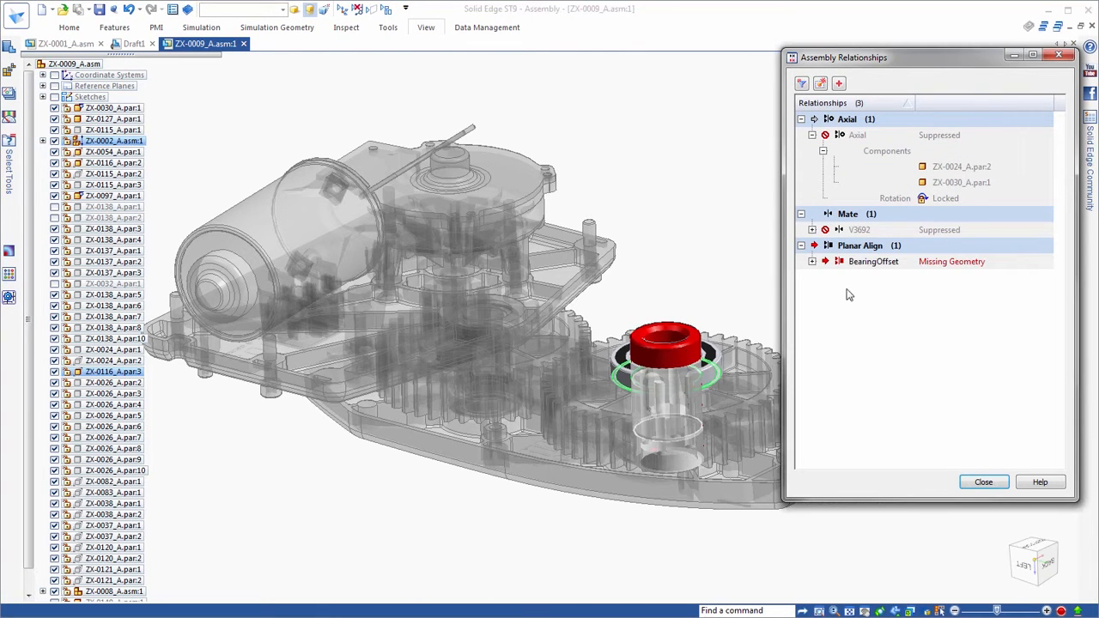
{"action": "left_click", "coordinate": [811, 261]}
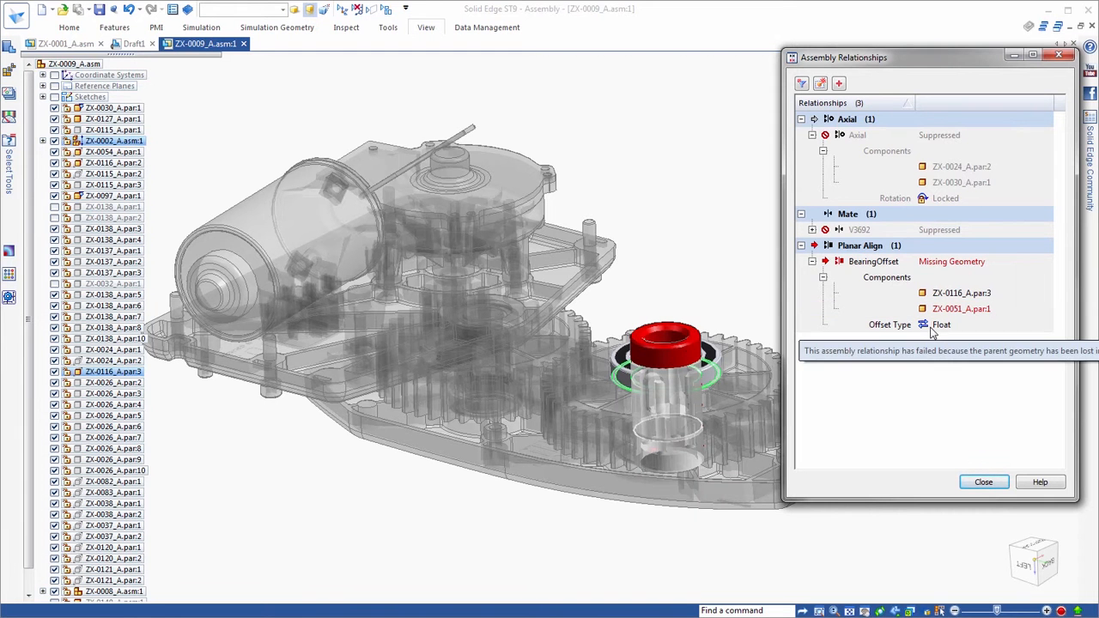
{"action": "double_click", "coordinate": [913, 262]}
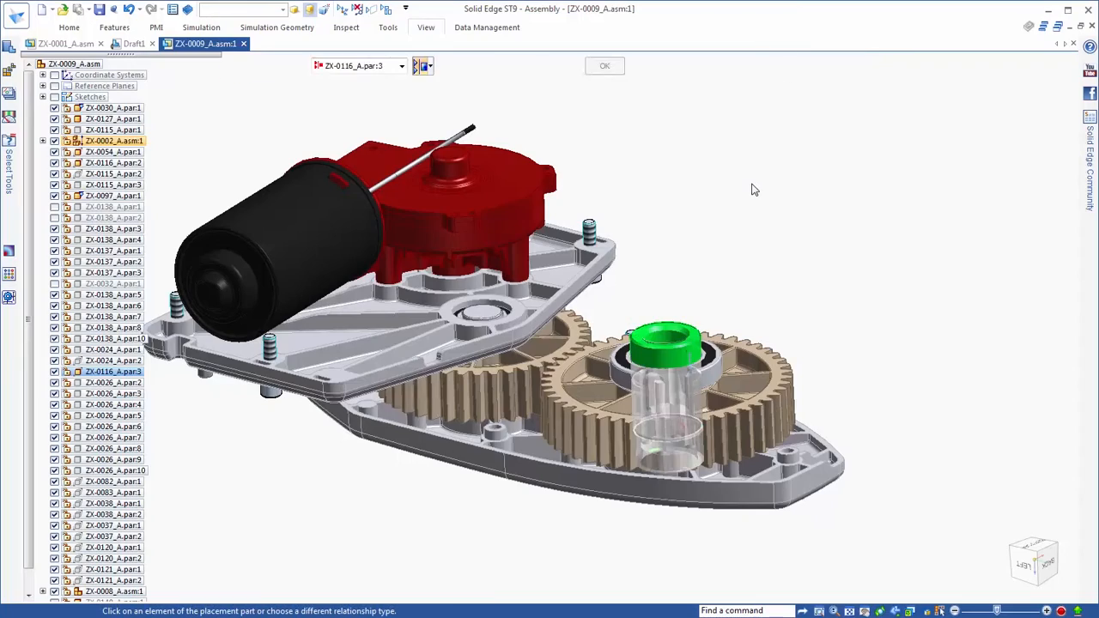
{"action": "middle_click_drag", "start_coordinate": [754, 190], "coordinate": [936, 144]}
{"action": "scroll", "coordinate": [936, 144], "scroll_direction": "up", "scroll_amount": 3}
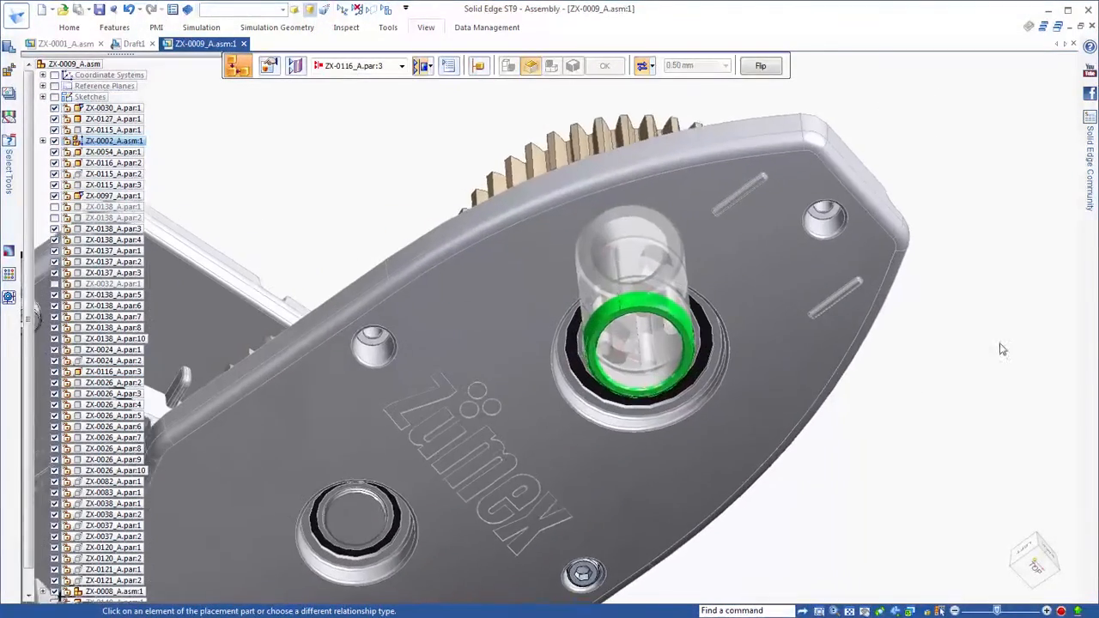
{"action": "left_click", "coordinate": [694, 367]}
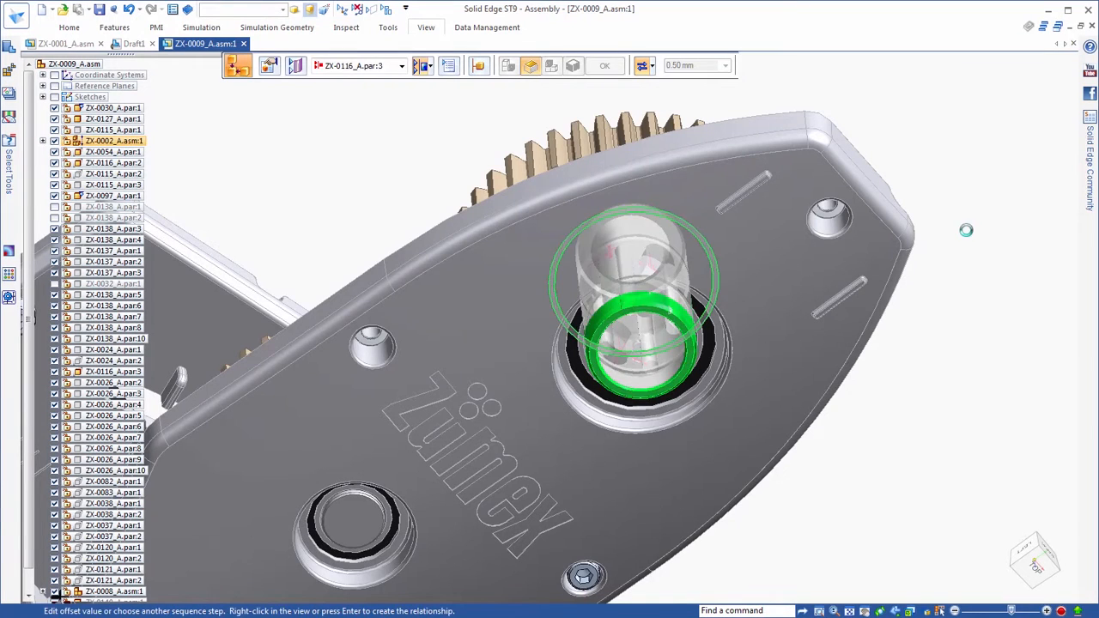
{"action": "middle_click_drag", "start_coordinate": [935, 160], "coordinate": [853, 184]}
{"action": "key", "text": "Escape"}
{"action": "key", "text": "Escape"}
{"action": "left_click", "coordinate": [283, 11]}
{"action": "left_click", "coordinate": [287, 157]}
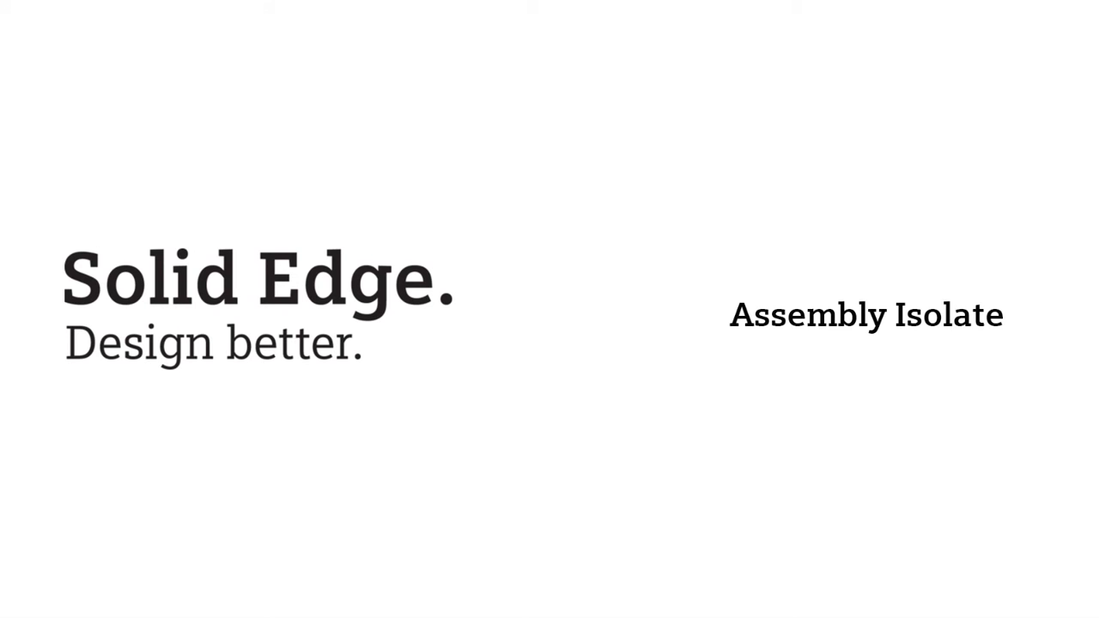
- Apply the 05-Gear Housing Rev-C display configuration to the ZX-0001_A assembly
{"action": "left_click", "coordinate": [286, 10]}
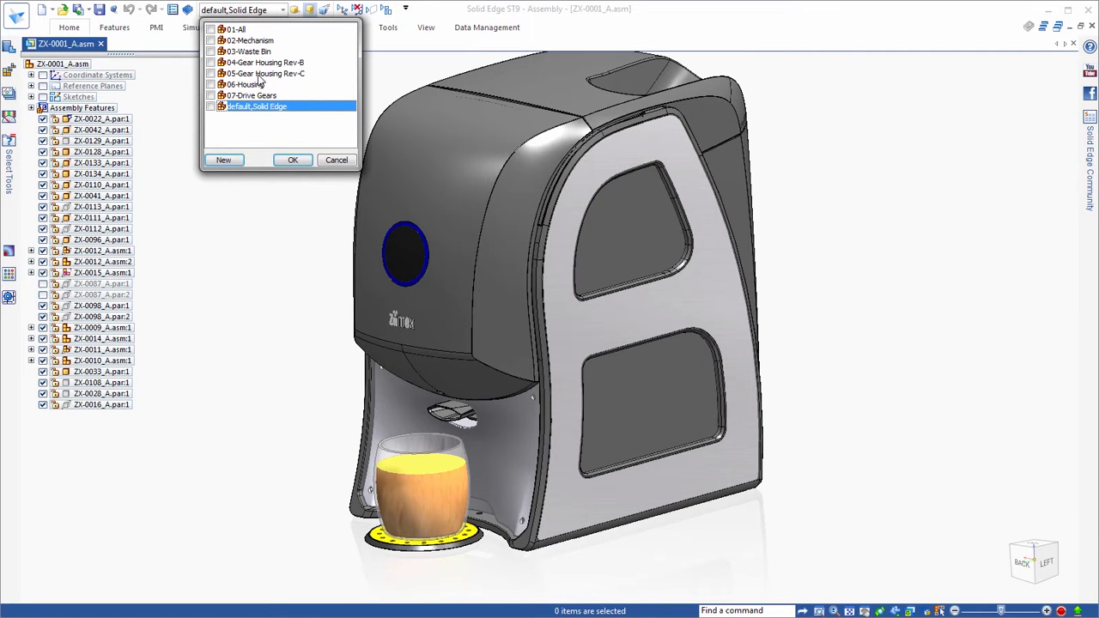
{"action": "left_click", "coordinate": [260, 74]}
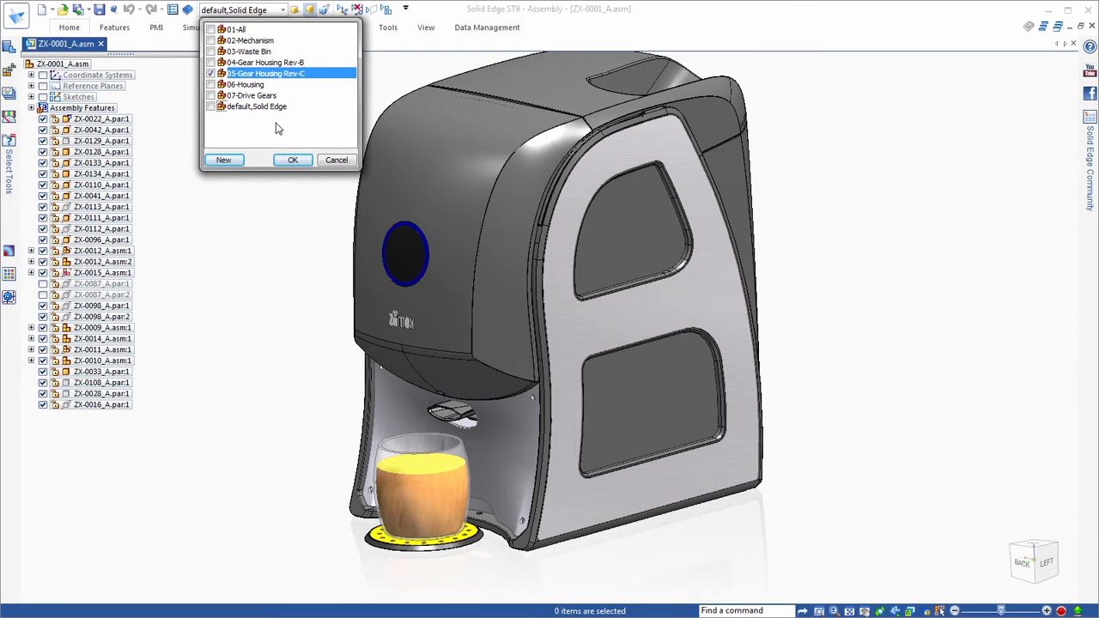
{"action": "left_click", "coordinate": [292, 162]}
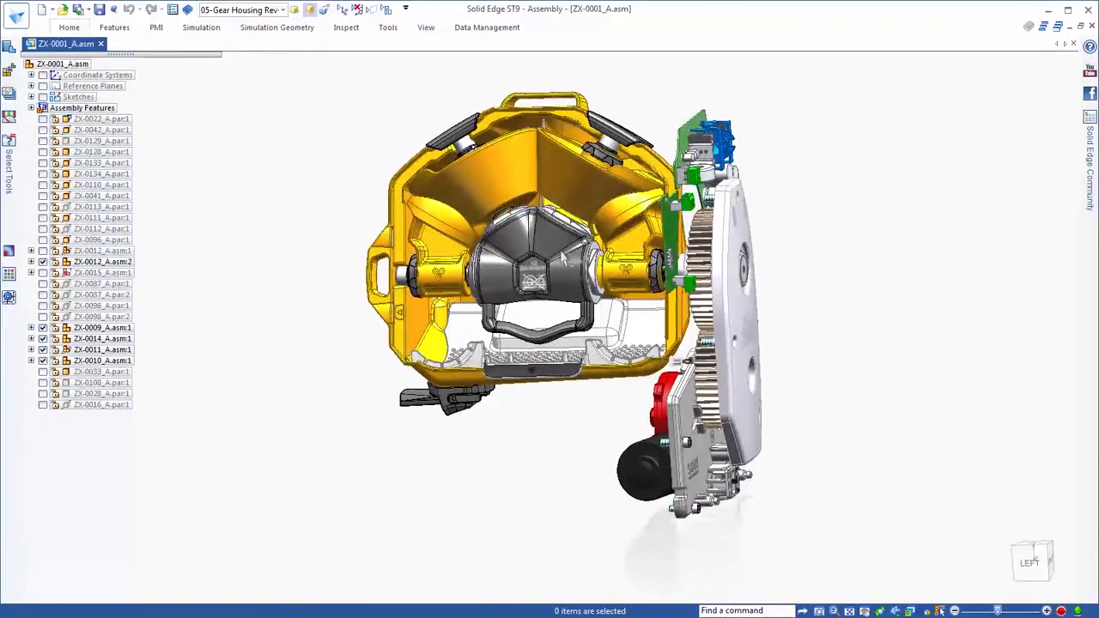
- Isolate the dark central part ZX-0017_C.par:1 from the rest of the assembly
{"action": "left_click", "coordinate": [535, 271]}
{"action": "right_click", "coordinate": [837, 223]}
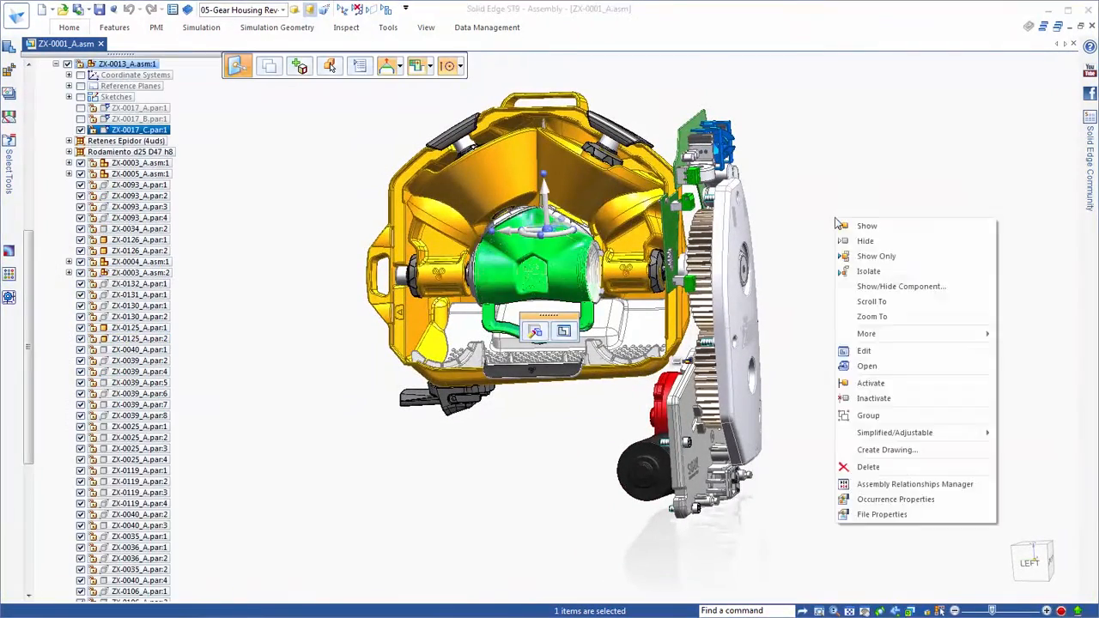
{"action": "left_click", "coordinate": [871, 271]}
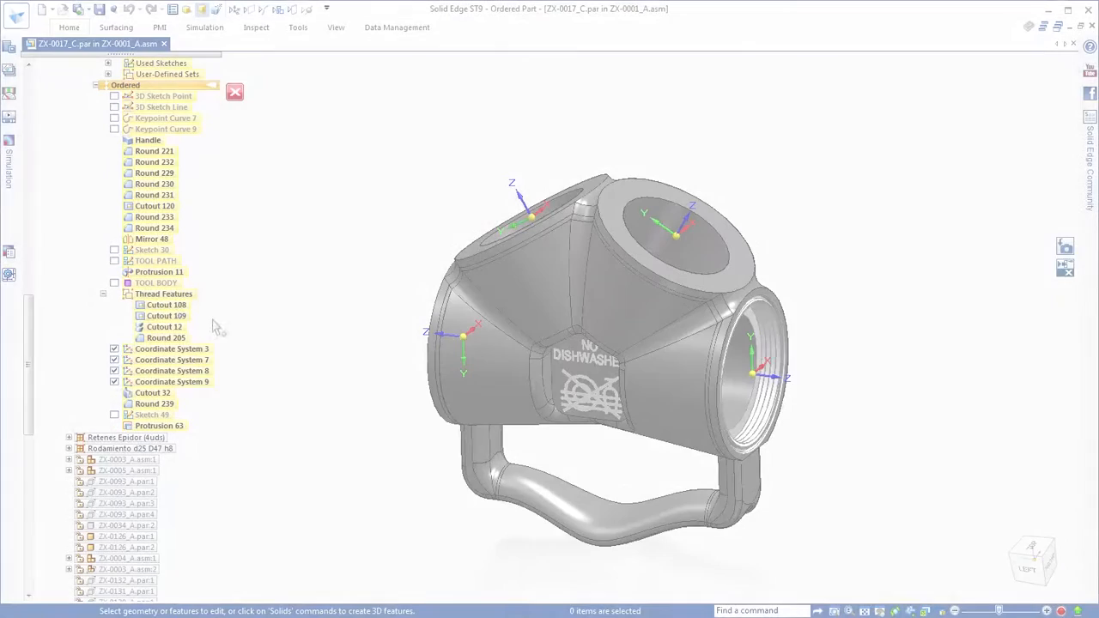
- Duplicate the thread features Cutout 108 to Round 205 to the coordinate systems at the other three openings, and leave the isolated view
{"action": "left_click", "coordinate": [175, 305]}
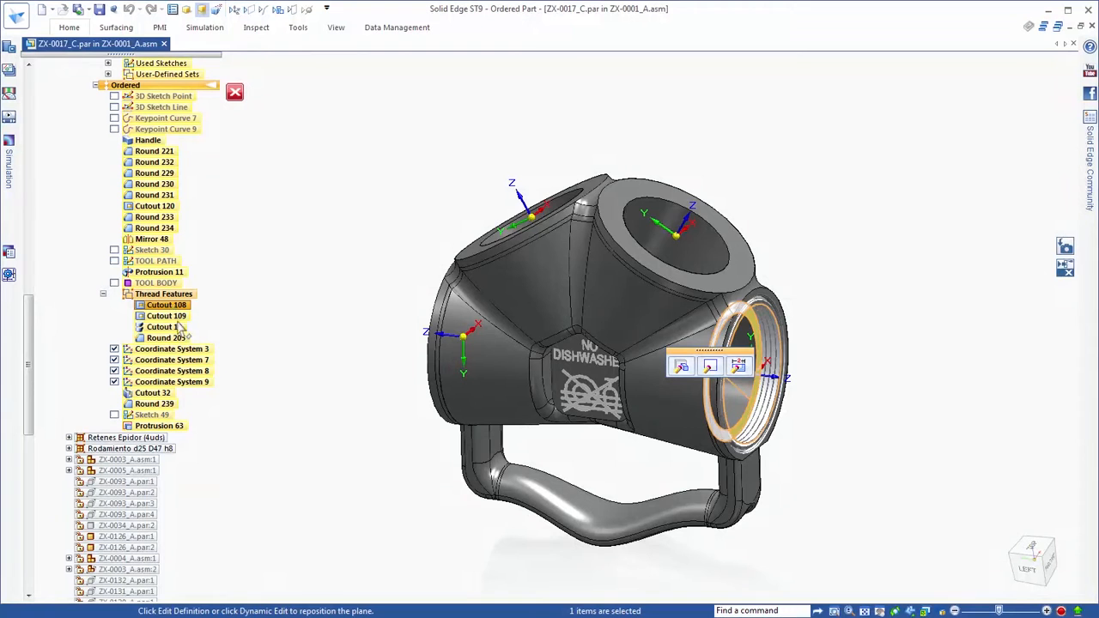
{"action": "left_click", "coordinate": [165, 338], "text": "shift"}
{"action": "left_click", "coordinate": [69, 27]}
{"action": "left_click", "coordinate": [548, 79]}
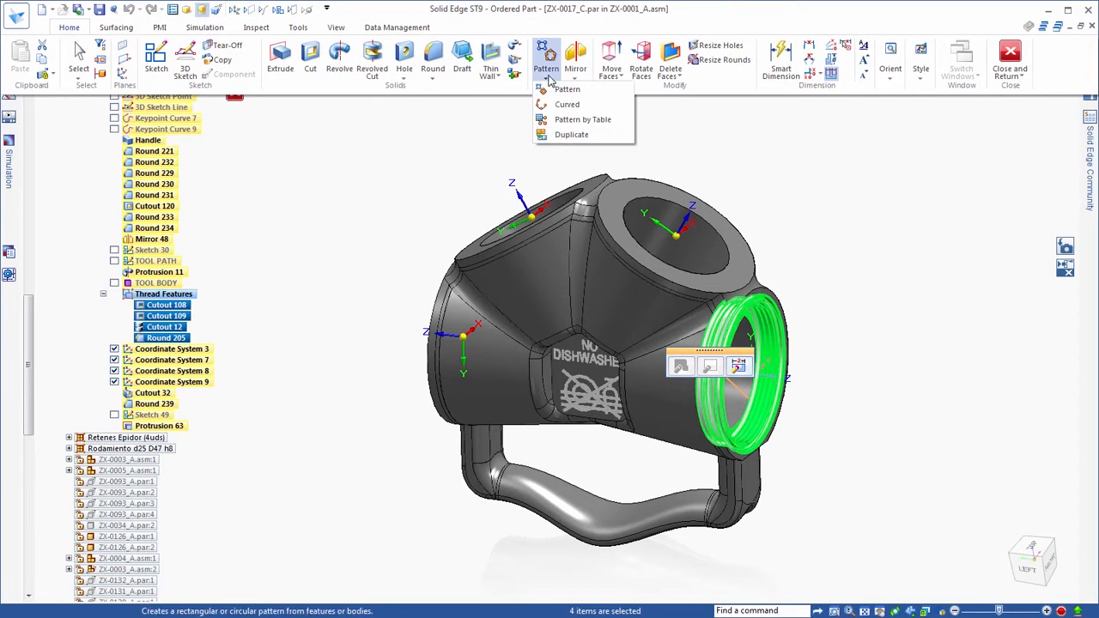
{"action": "left_click", "coordinate": [572, 135]}
{"action": "scroll", "coordinate": [918, 188], "scroll_direction": "up", "scroll_amount": 3}
{"action": "scroll", "coordinate": [934, 202], "scroll_direction": "up", "scroll_amount": 1}
{"action": "left_click", "coordinate": [866, 378]}
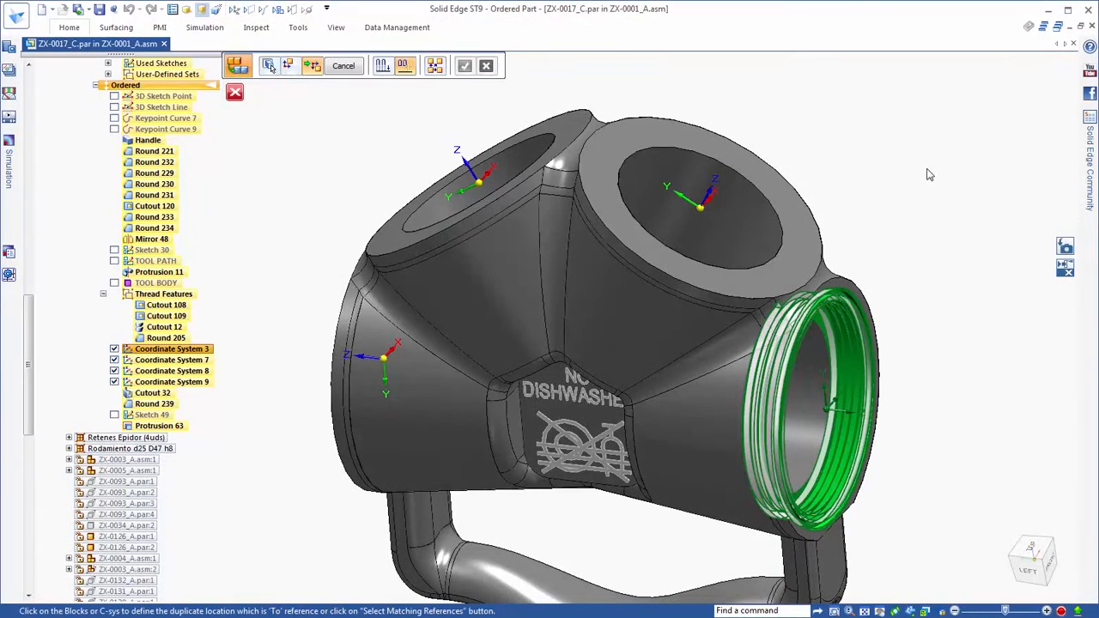
{"action": "left_click", "coordinate": [715, 216]}
{"action": "left_click", "coordinate": [384, 361]}
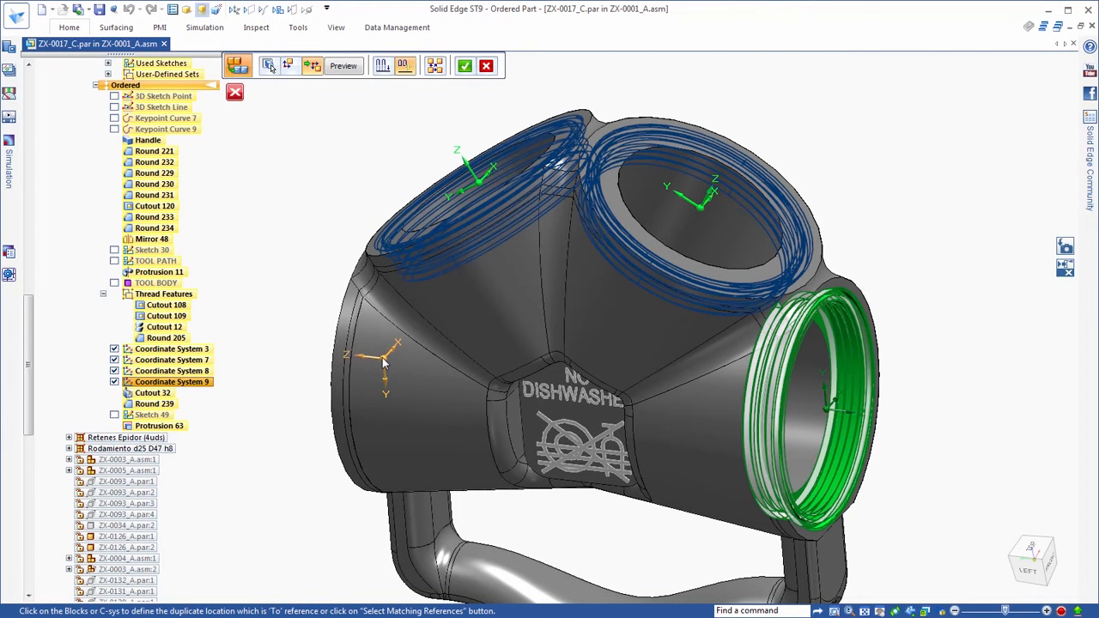
{"action": "left_click", "coordinate": [392, 370]}
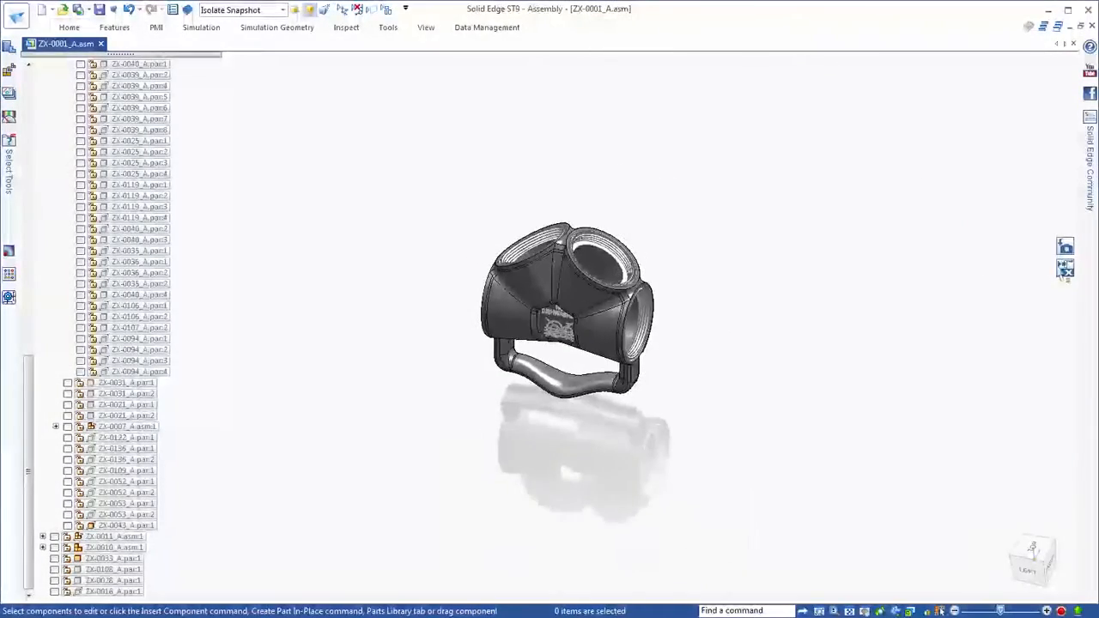
{"action": "left_click", "coordinate": [1066, 248]}
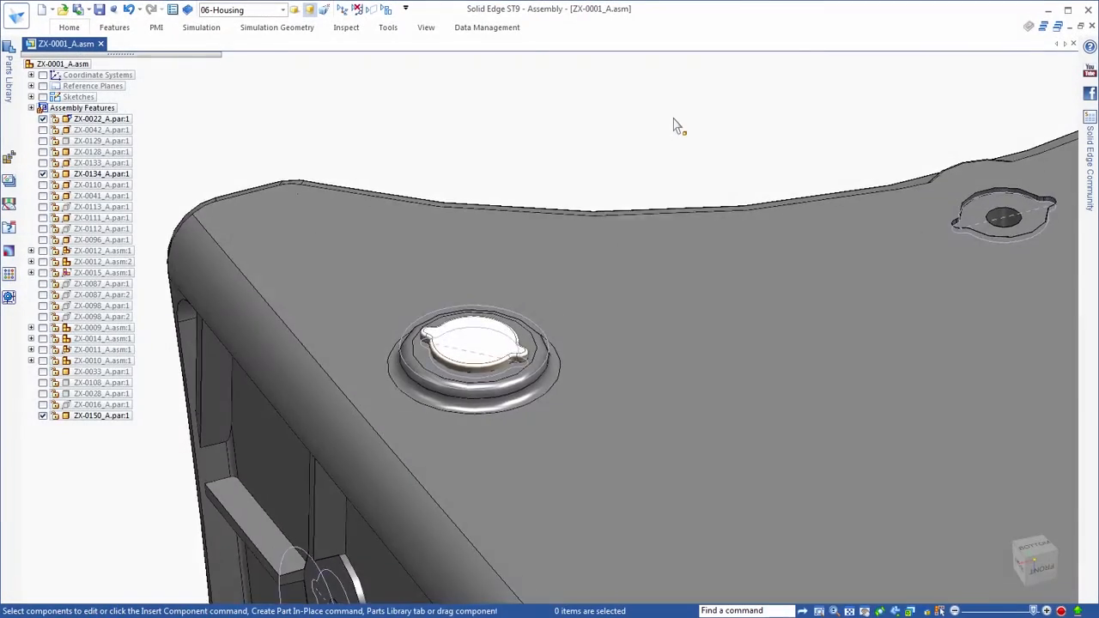
- Duplicate the plug ZX-0150_A.par:1 from its housing opening to all matching occurrences of that opening, and hide all sketches
{"action": "left_click", "coordinate": [507, 292]}
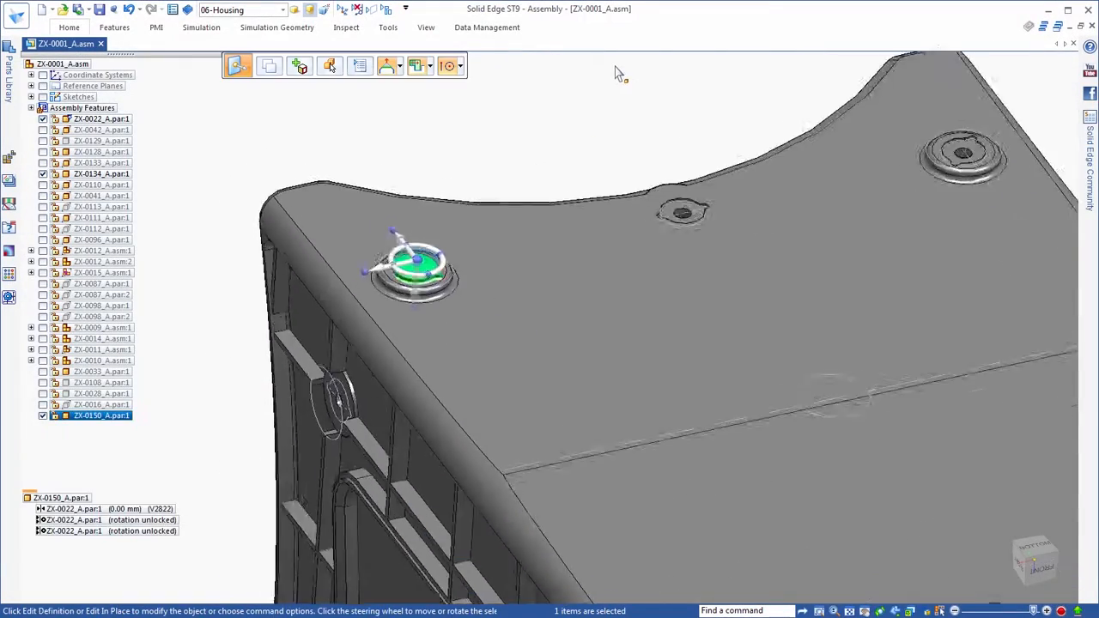
{"action": "left_click", "coordinate": [72, 32]}
{"action": "left_click", "coordinate": [571, 97]}
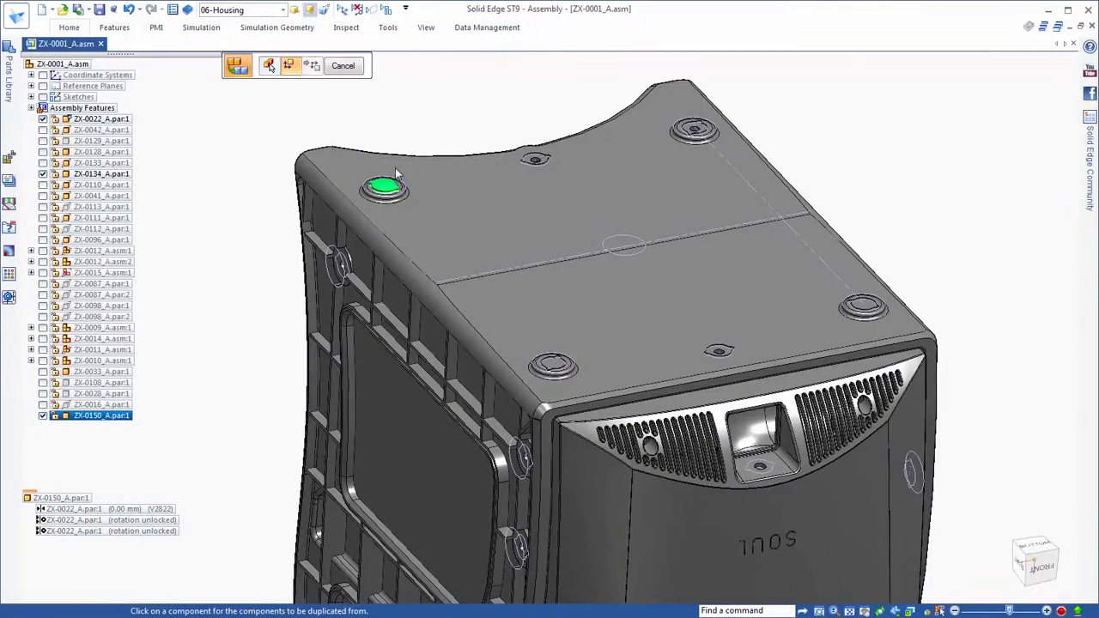
{"action": "left_click", "coordinate": [391, 196]}
{"action": "left_click", "coordinate": [384, 68]}
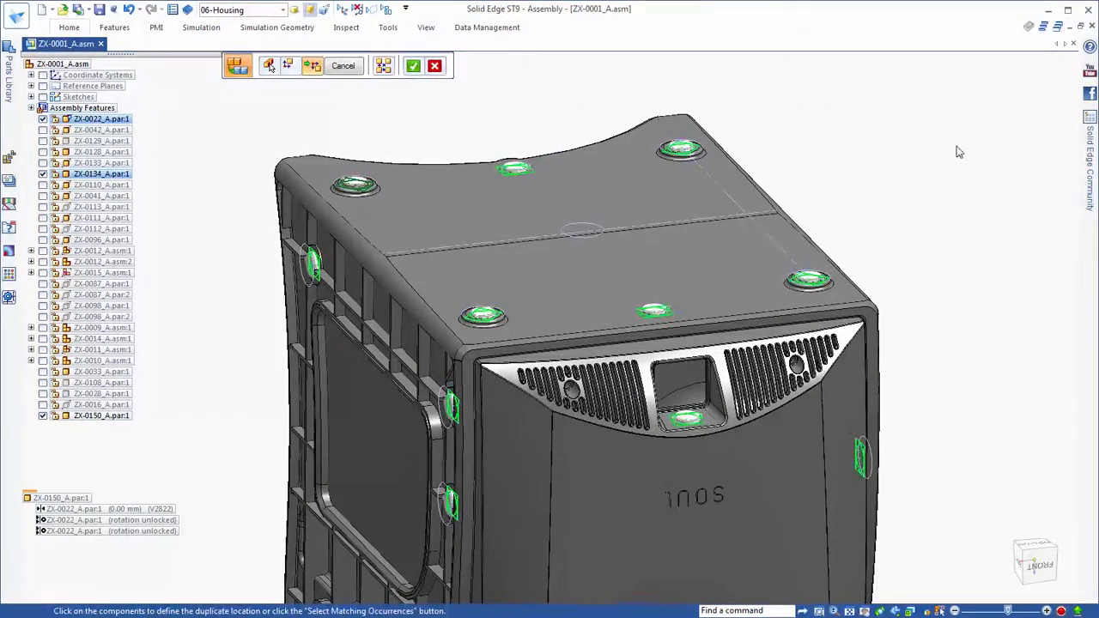
{"action": "right_click", "coordinate": [958, 149]}
{"action": "right_click", "coordinate": [929, 145]}
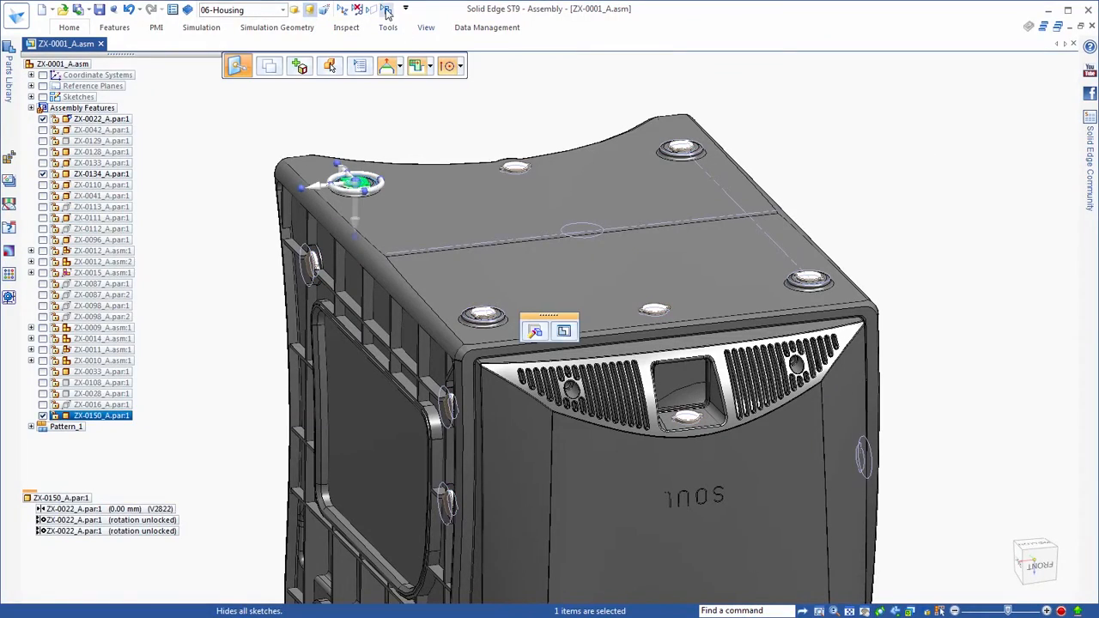
{"action": "left_click", "coordinate": [387, 11]}
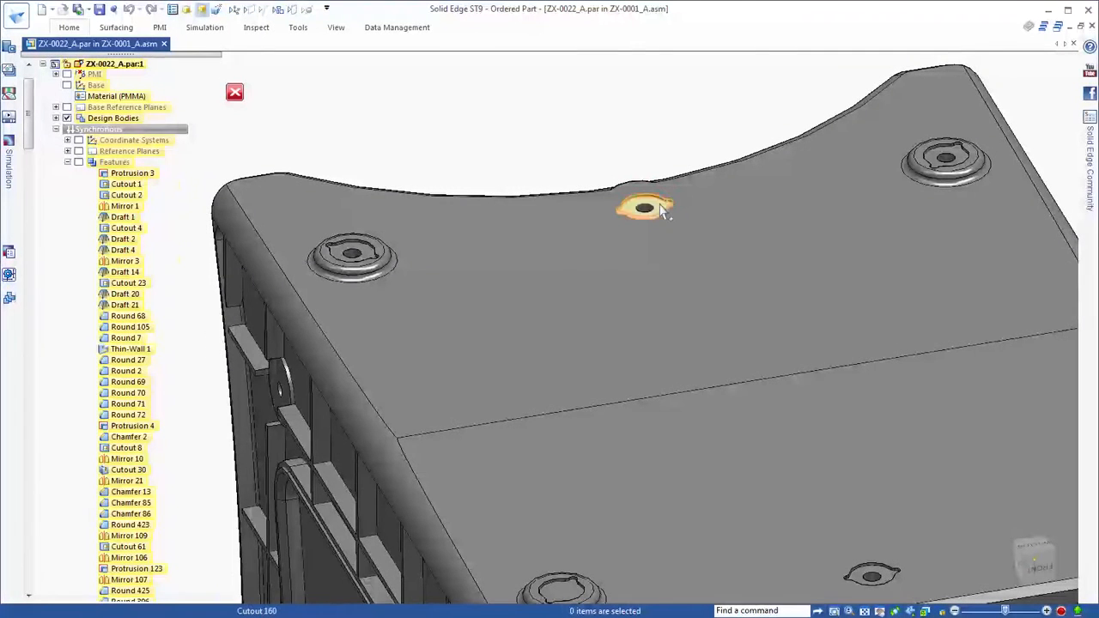
- Dynamically edit Cutout 160 in ZX-0022_A.par, shorten its 120 mm position dimension, and return to the assembly
{"action": "left_click", "coordinate": [646, 207]}
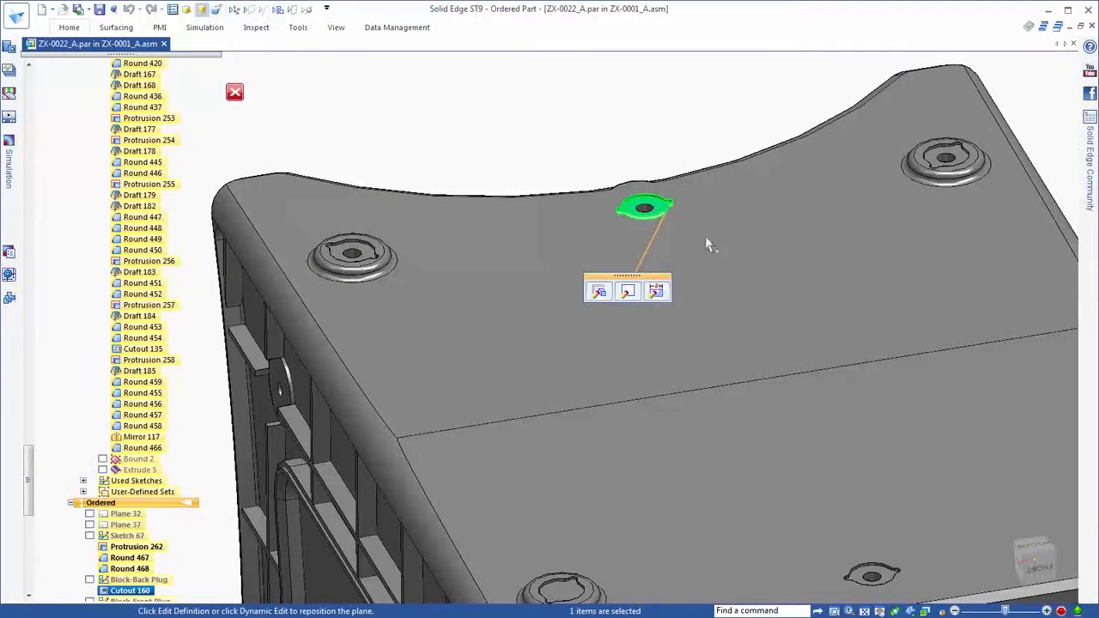
{"action": "left_click", "coordinate": [658, 292]}
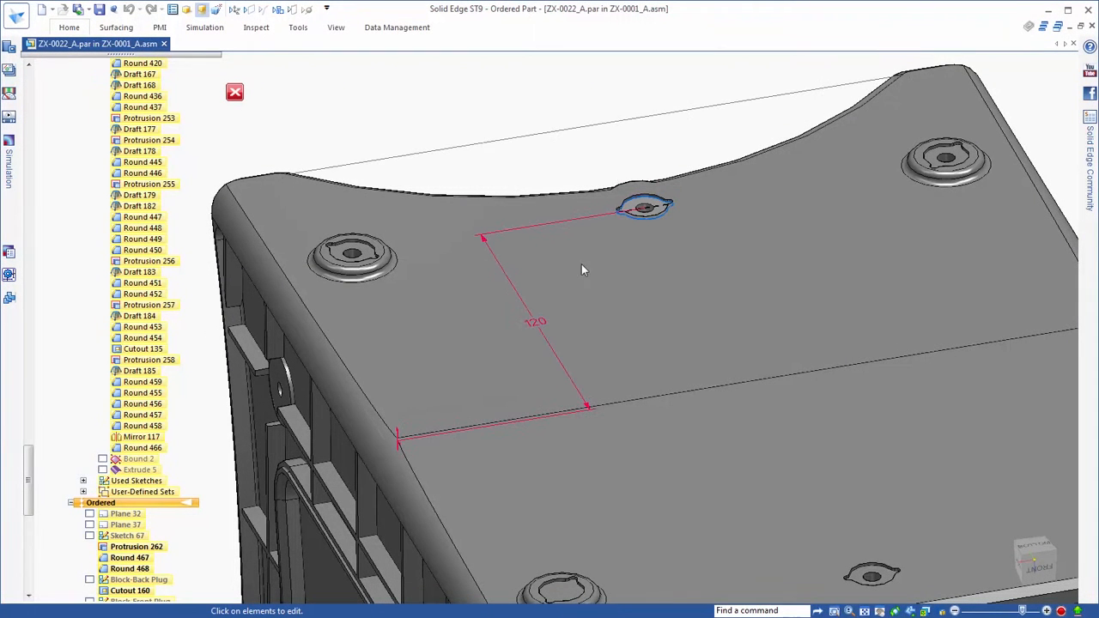
{"action": "left_click", "coordinate": [535, 324]}
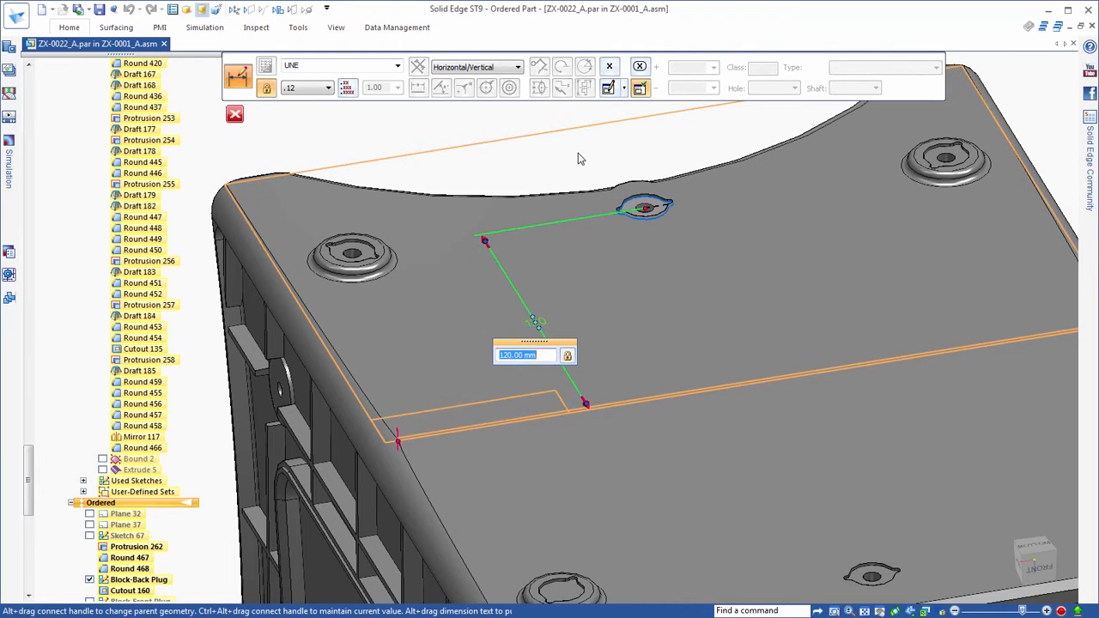
{"action": "key", "text": "Return"}
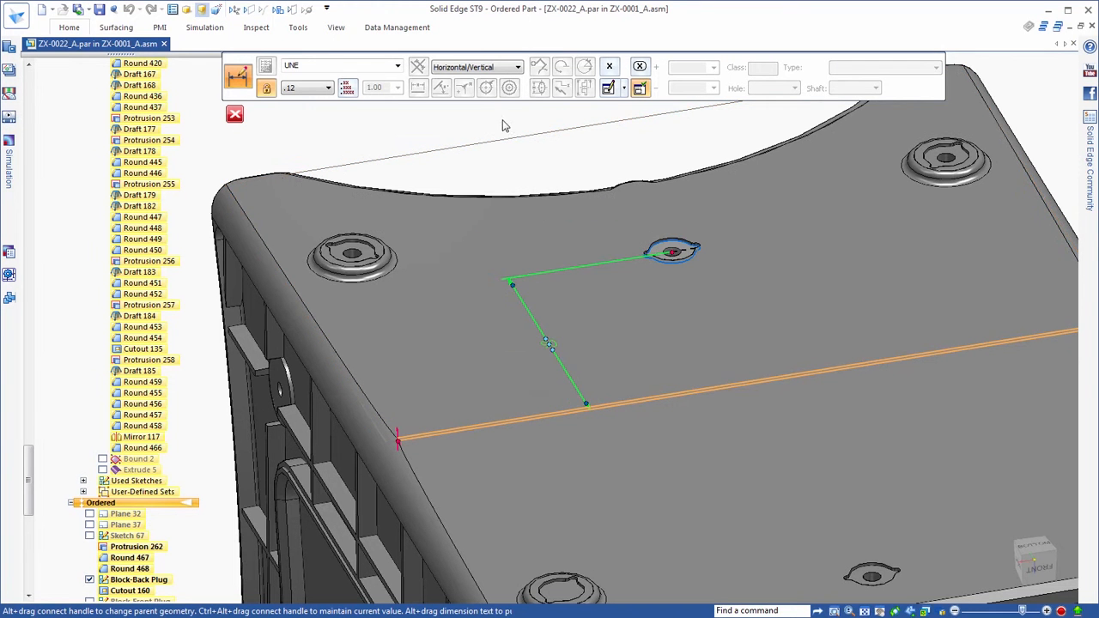
{"action": "left_click", "coordinate": [236, 115]}
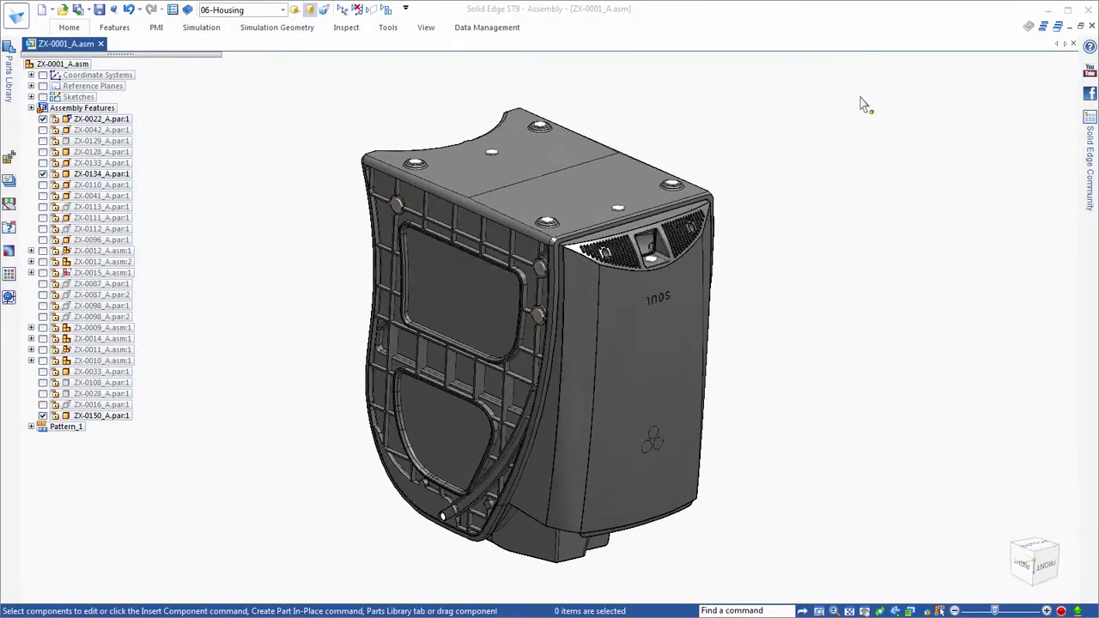
- Select the six plugs on the housing's end face plus the housing ZX-0022_A.par:1, and show their occurrence properties
{"action": "left_click_drag", "start_coordinate": [228, 91], "coordinate": [1039, 200]}
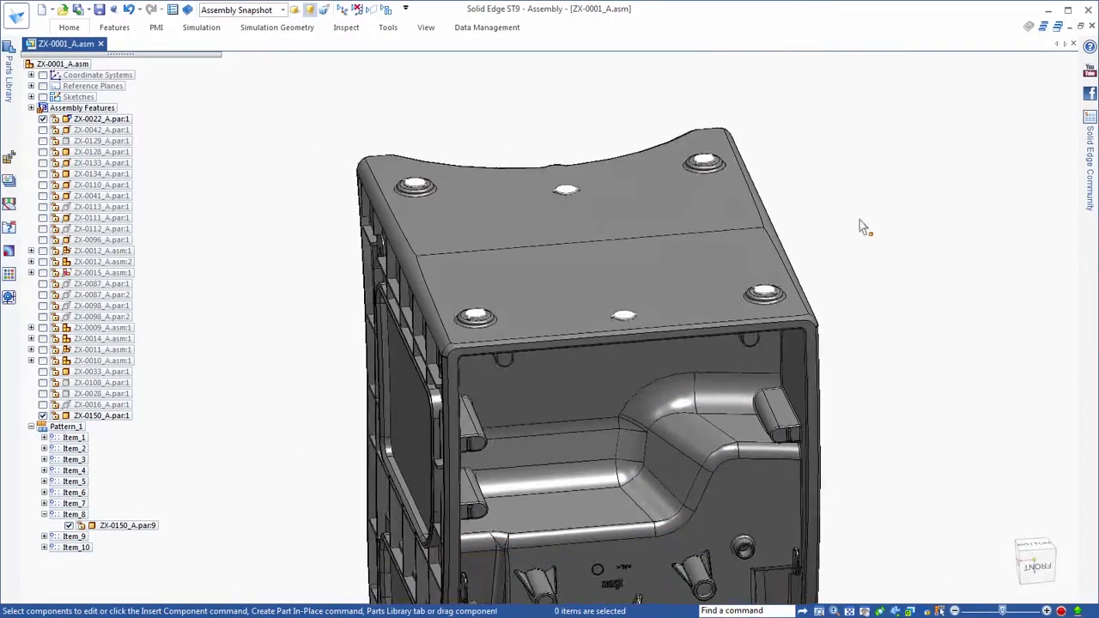
{"action": "left_click_drag", "start_coordinate": [329, 122], "coordinate": [901, 375]}
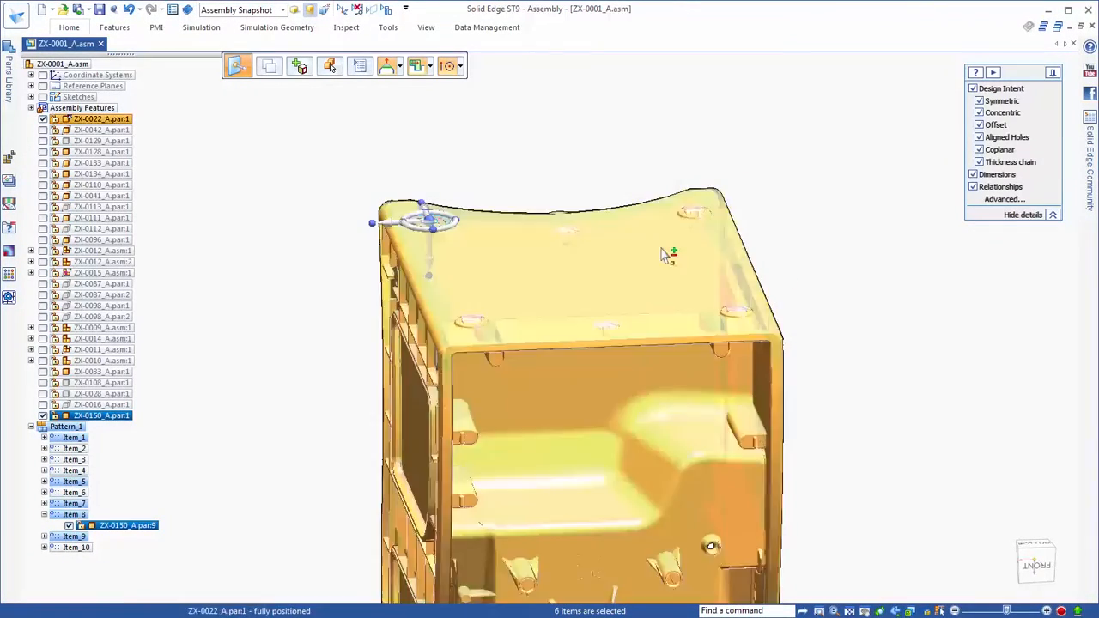
{"action": "left_click", "coordinate": [668, 255], "text": "ctrl"}
{"action": "right_click", "coordinate": [749, 261]}
{"action": "left_click", "coordinate": [807, 473]}
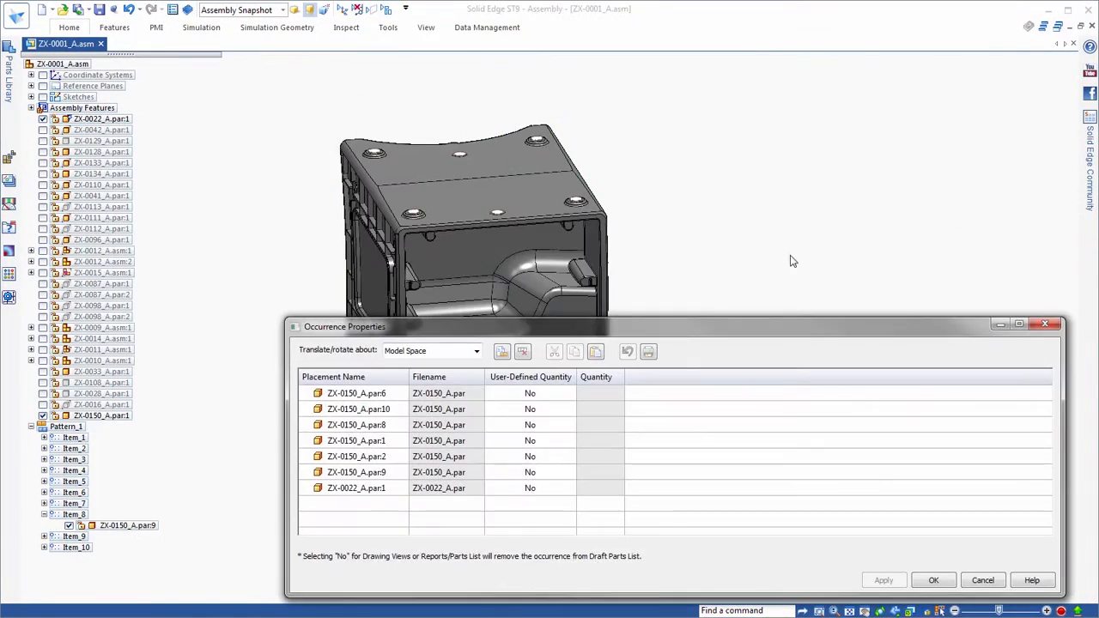
{"action": "left_click_drag", "start_coordinate": [780, 328], "coordinate": [766, 325]}
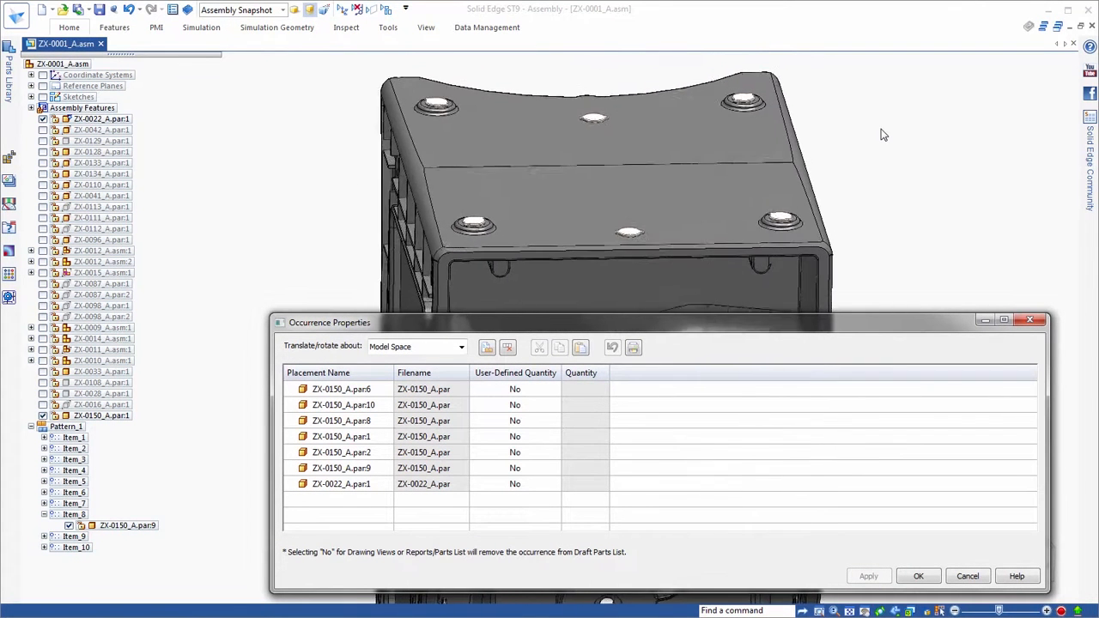
- Add the Reference ID, Type and Notes columns, and set the Reference ID of ZX-0150_A.par:6 to 10040 and copy it
{"action": "left_click", "coordinate": [486, 348]}
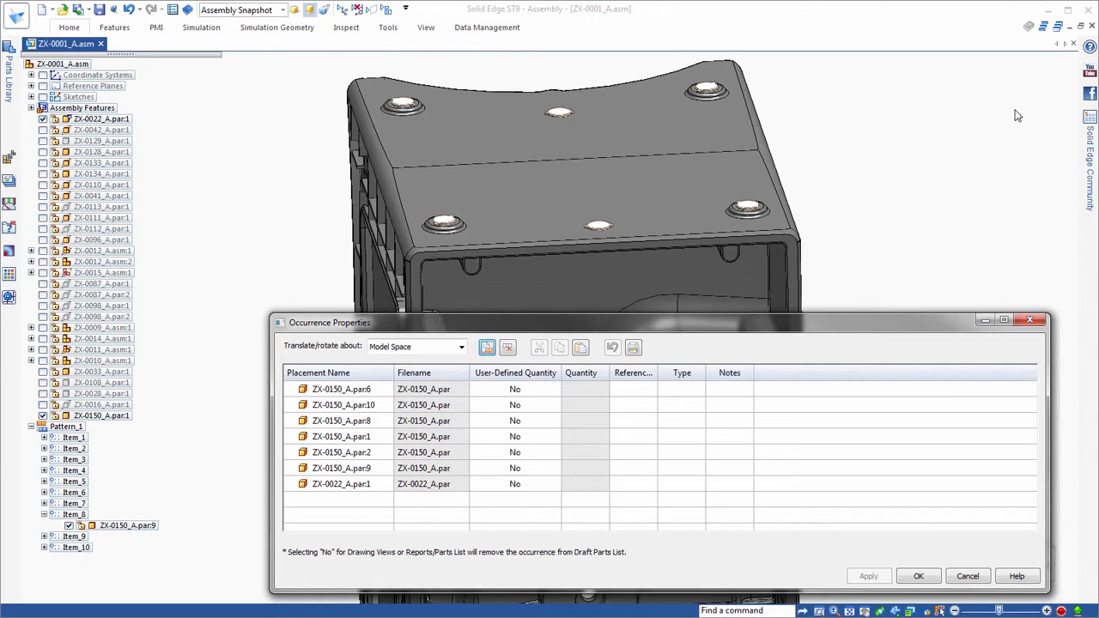
{"action": "left_click_drag", "start_coordinate": [658, 373], "coordinate": [734, 373]}
{"action": "left_click", "coordinate": [655, 391]}
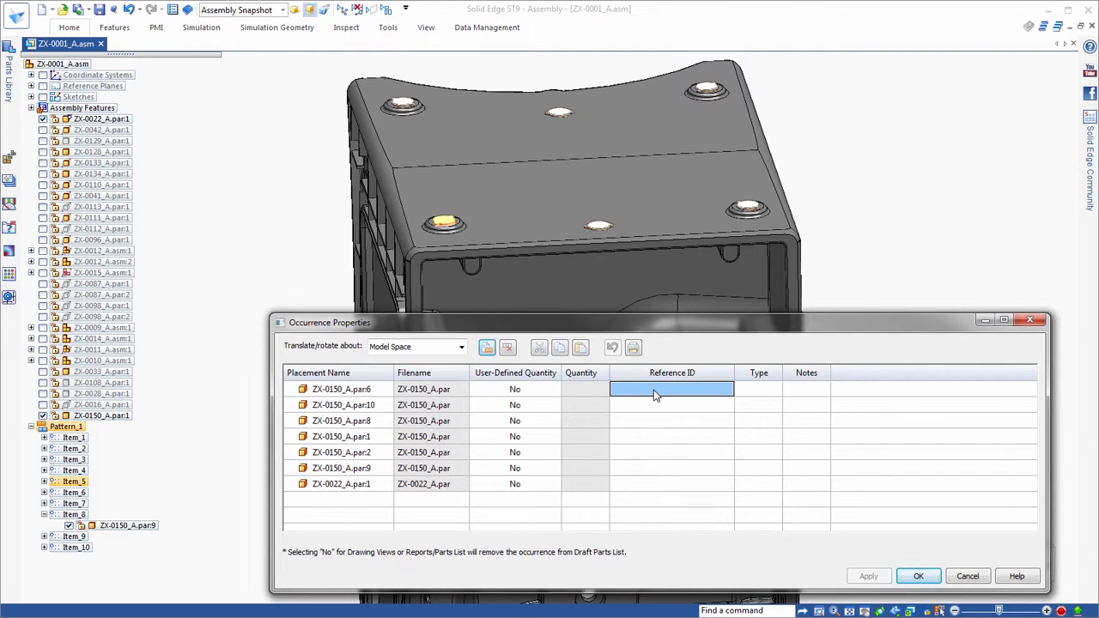
{"action": "double_click", "coordinate": [655, 393]}
{"action": "right_click", "coordinate": [655, 393]}
{"action": "left_click", "coordinate": [671, 417]}
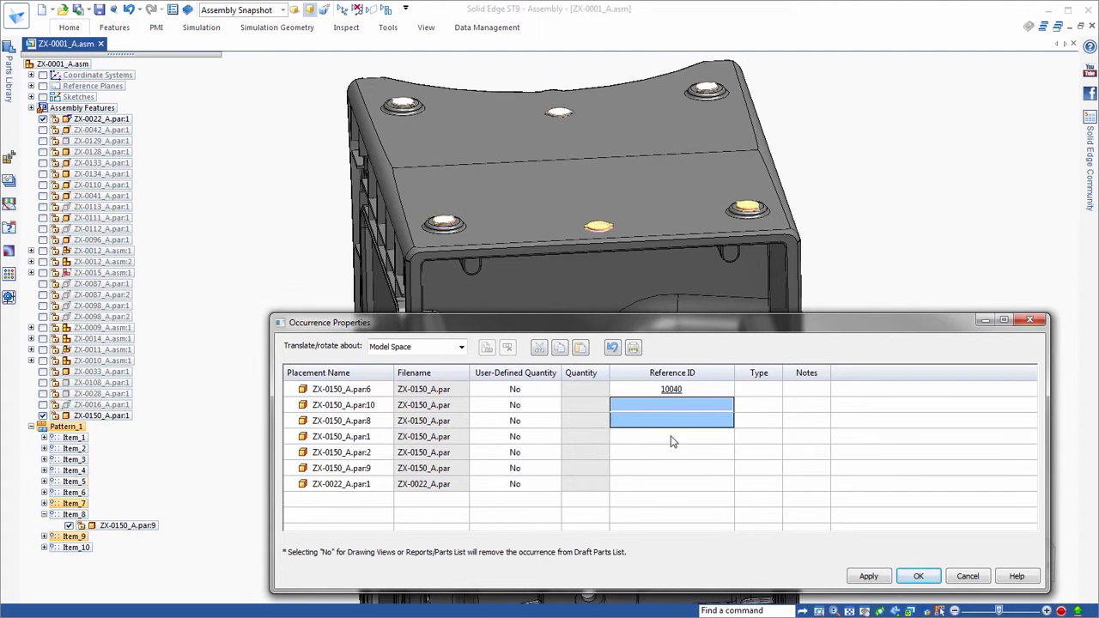
- Paste the Reference ID into the remaining six occurrences and renumber them consecutively from 10041 to 10046
{"action": "left_click_drag", "start_coordinate": [672, 407], "coordinate": [673, 479]}
{"action": "right_click", "coordinate": [673, 479]}
{"action": "left_click", "coordinate": [700, 518]}
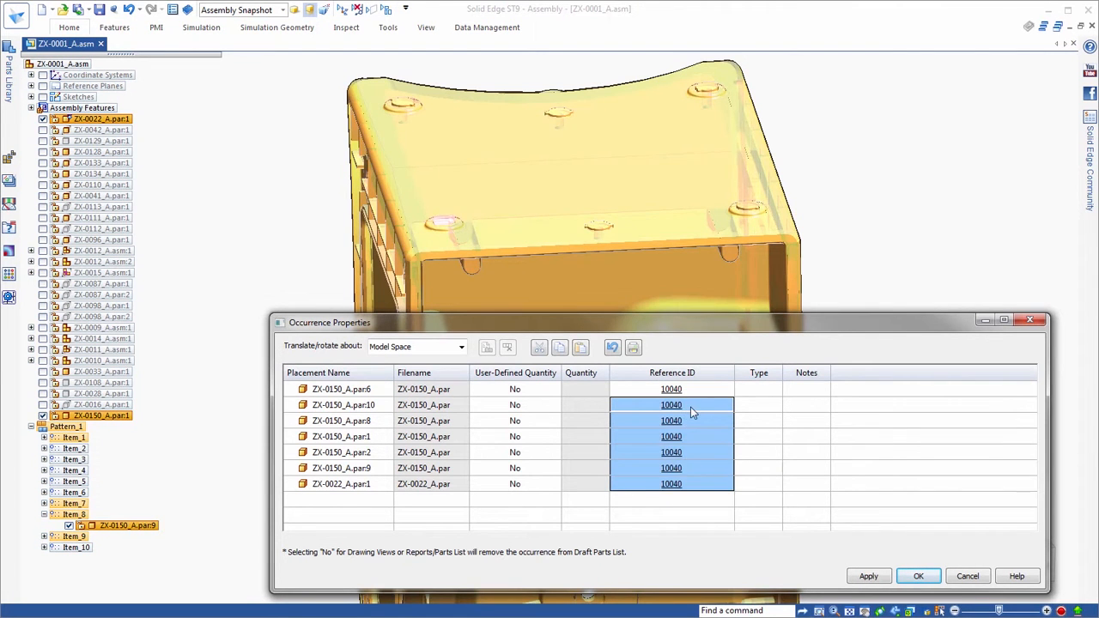
{"action": "left_click", "coordinate": [694, 408]}
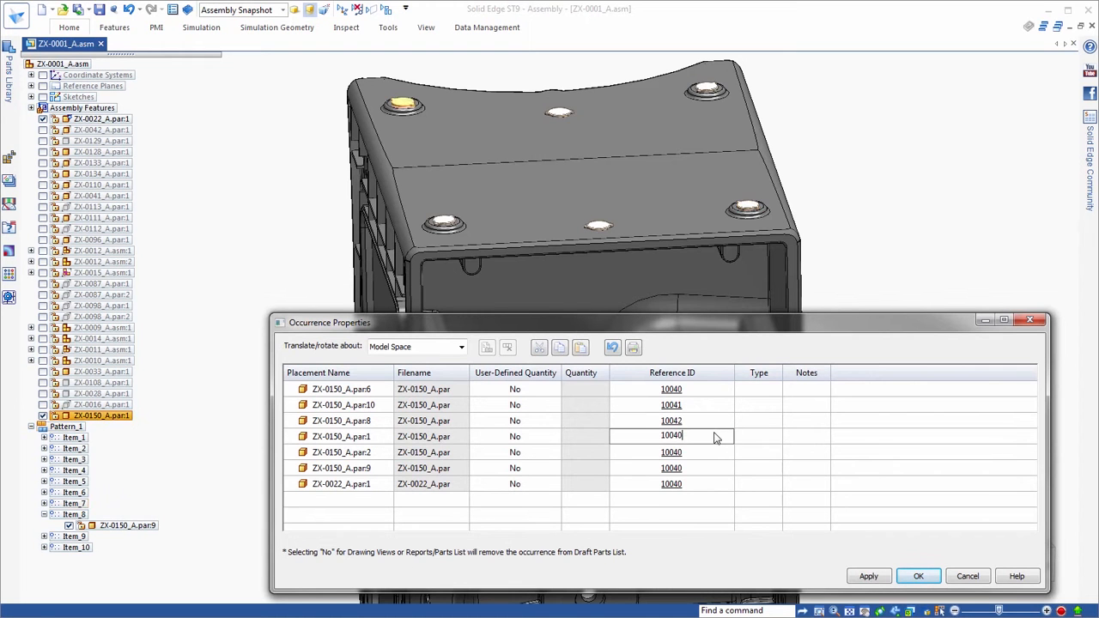
{"action": "left_click", "coordinate": [720, 453]}
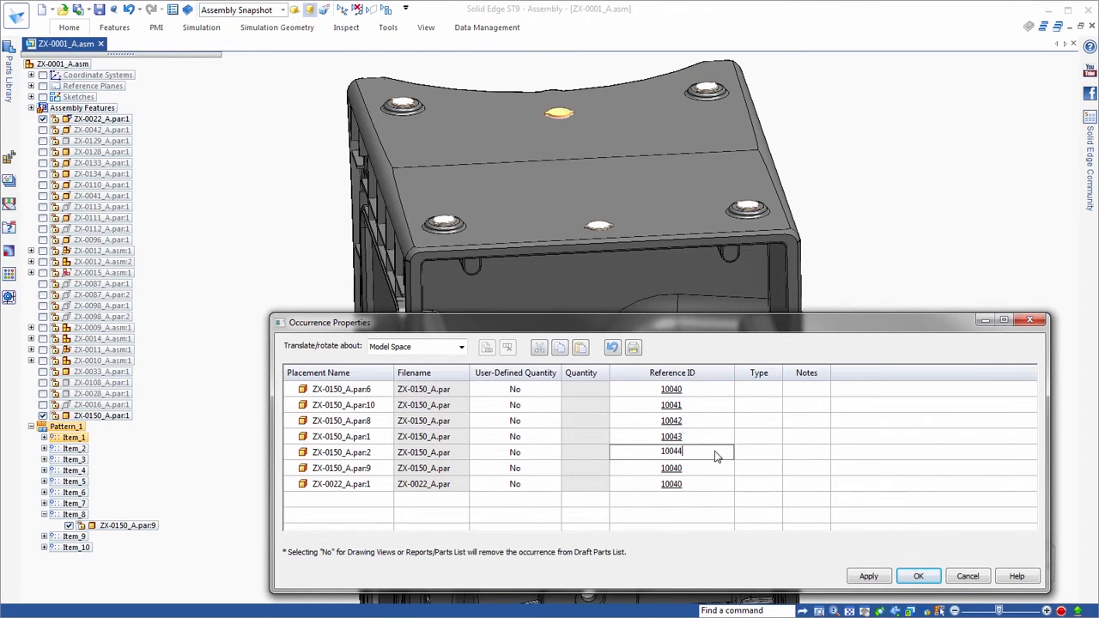
{"action": "left_click", "coordinate": [712, 472]}
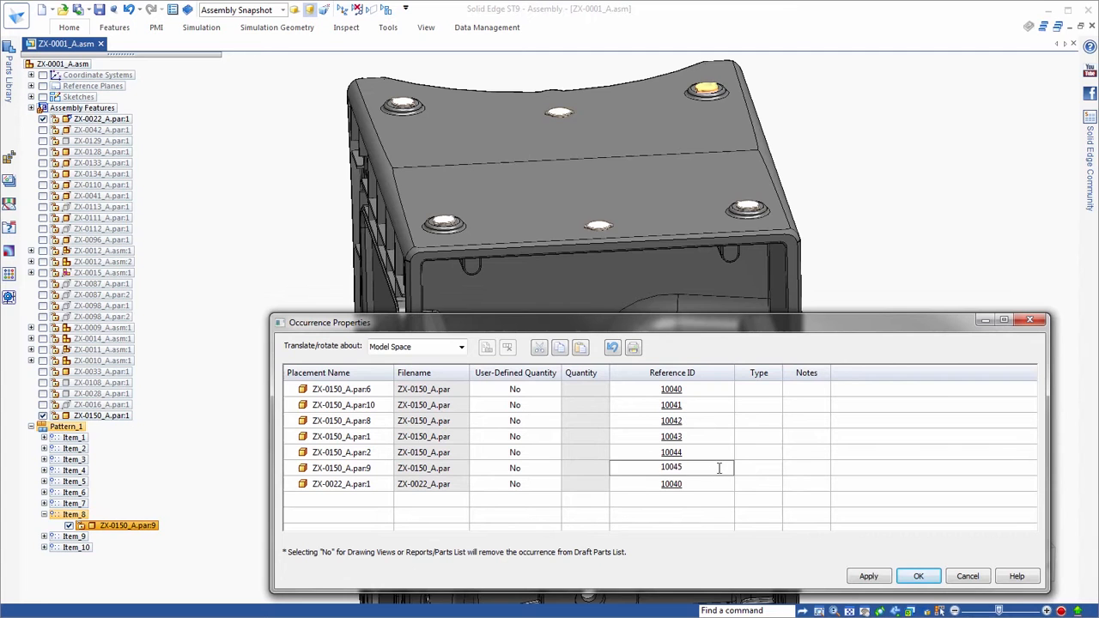
{"action": "left_click", "coordinate": [702, 486]}
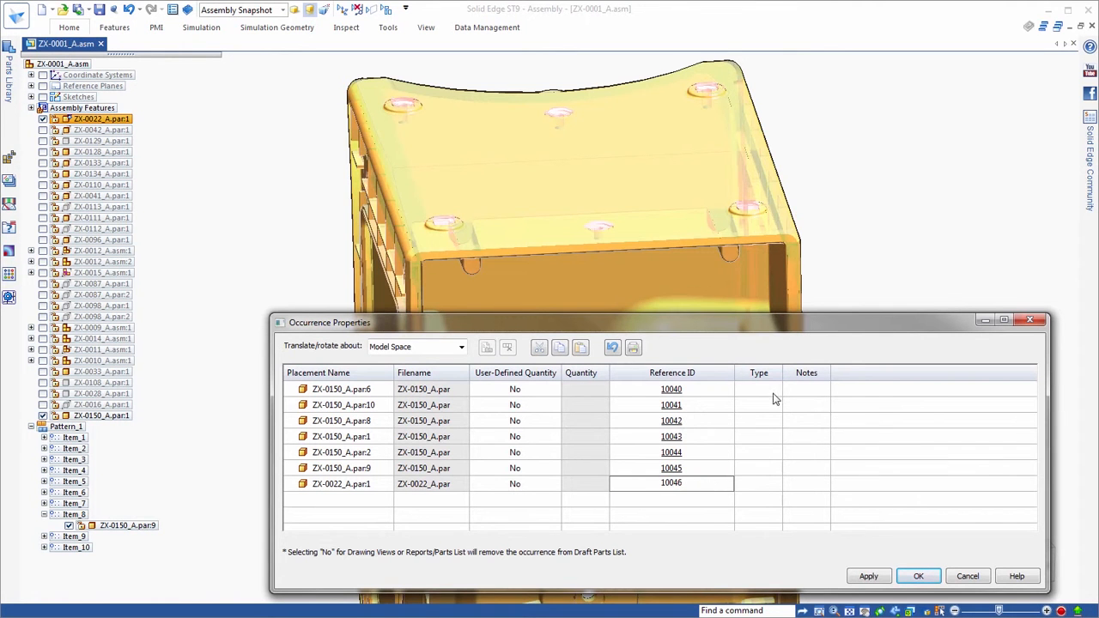
- Set the Type of the six ZX-0150_A occurrences in list order to Foot, Plug, Foot, Foot-Plug, Plug and Foot-Plug
{"action": "left_click", "coordinate": [778, 393]}
{"action": "left_click", "coordinate": [759, 415]}
{"action": "left_click", "coordinate": [778, 407]}
{"action": "left_click", "coordinate": [776, 421]}
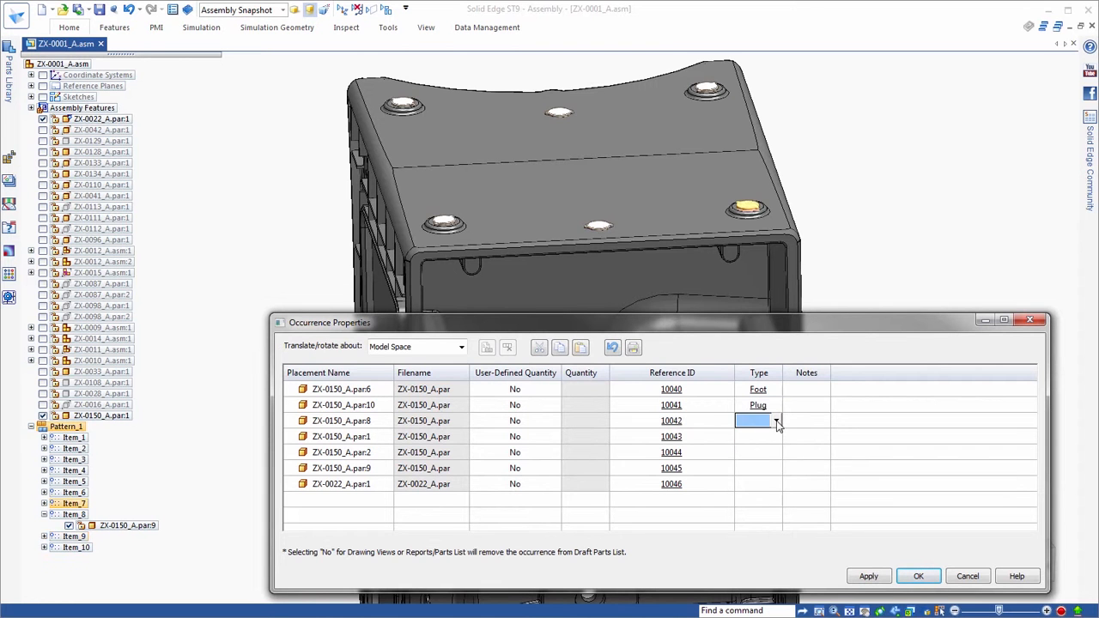
{"action": "left_click", "coordinate": [777, 437]}
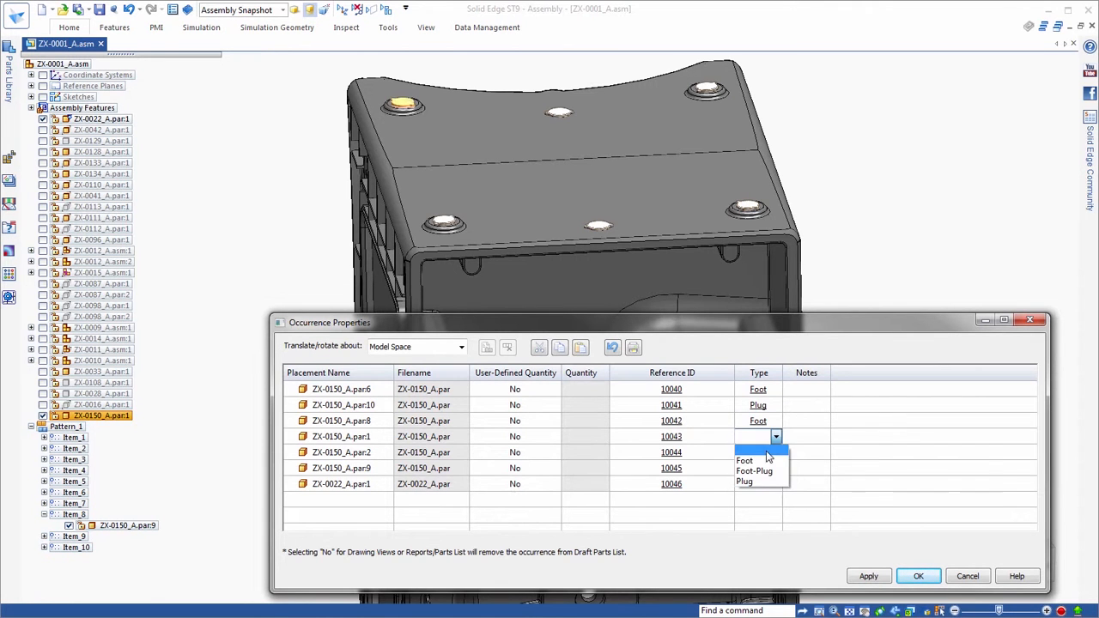
{"action": "left_click", "coordinate": [768, 469]}
{"action": "left_click", "coordinate": [777, 454]}
{"action": "left_click", "coordinate": [777, 455]}
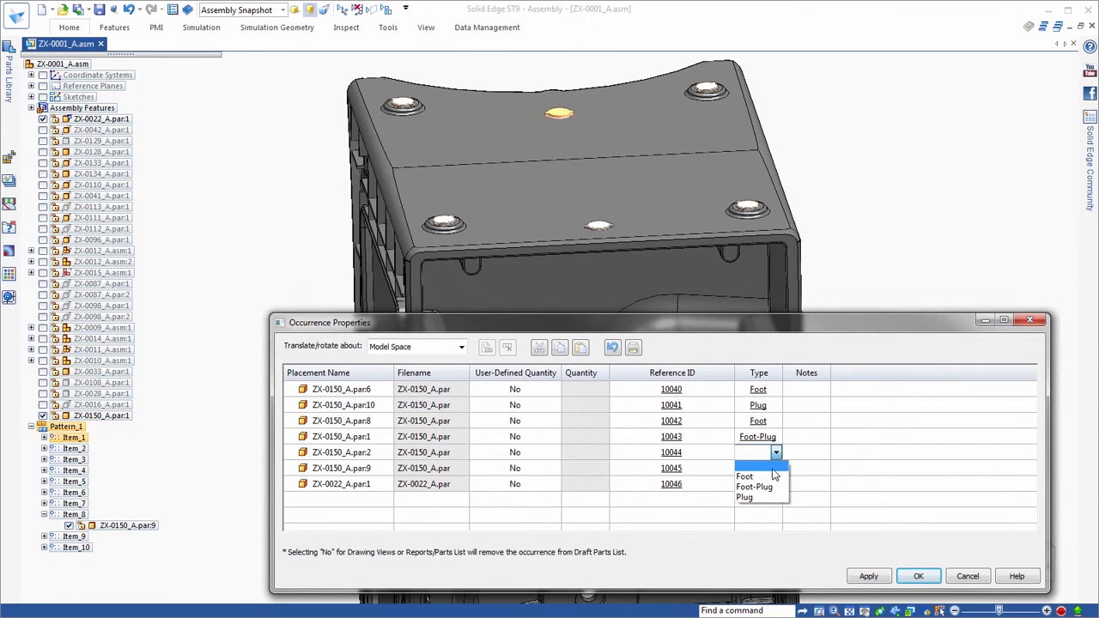
{"action": "left_click", "coordinate": [773, 496]}
{"action": "left_click", "coordinate": [777, 469]}
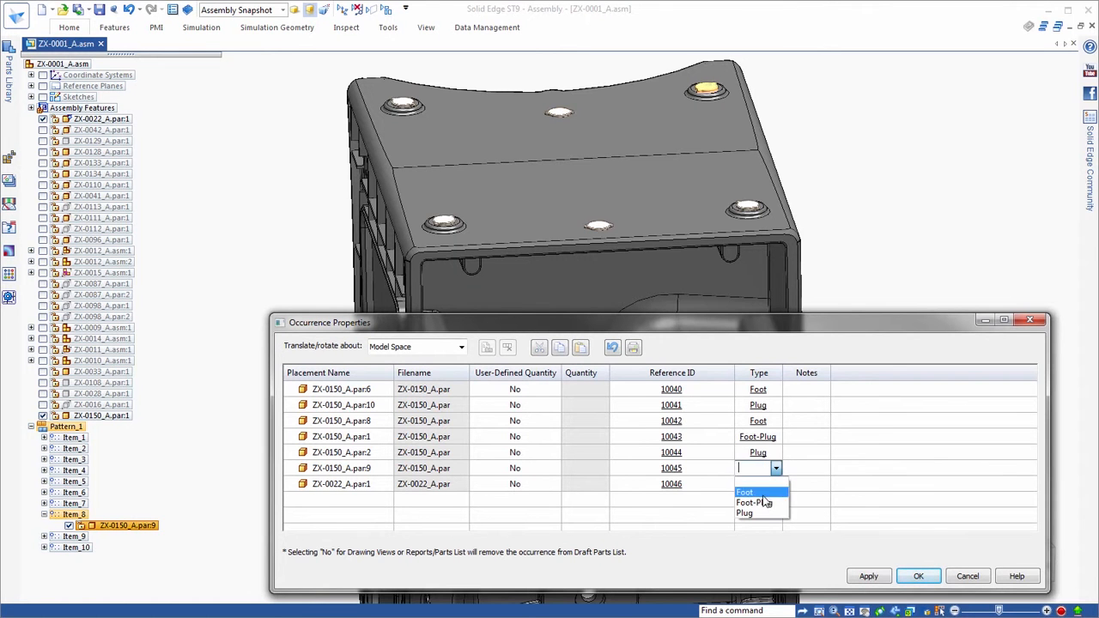
{"action": "left_click", "coordinate": [763, 503]}
- Enter the note "Clean Foot Surface" for ZX-0022_A.par:1, and apply and close the occurrence properties
{"action": "left_click", "coordinate": [798, 485]}
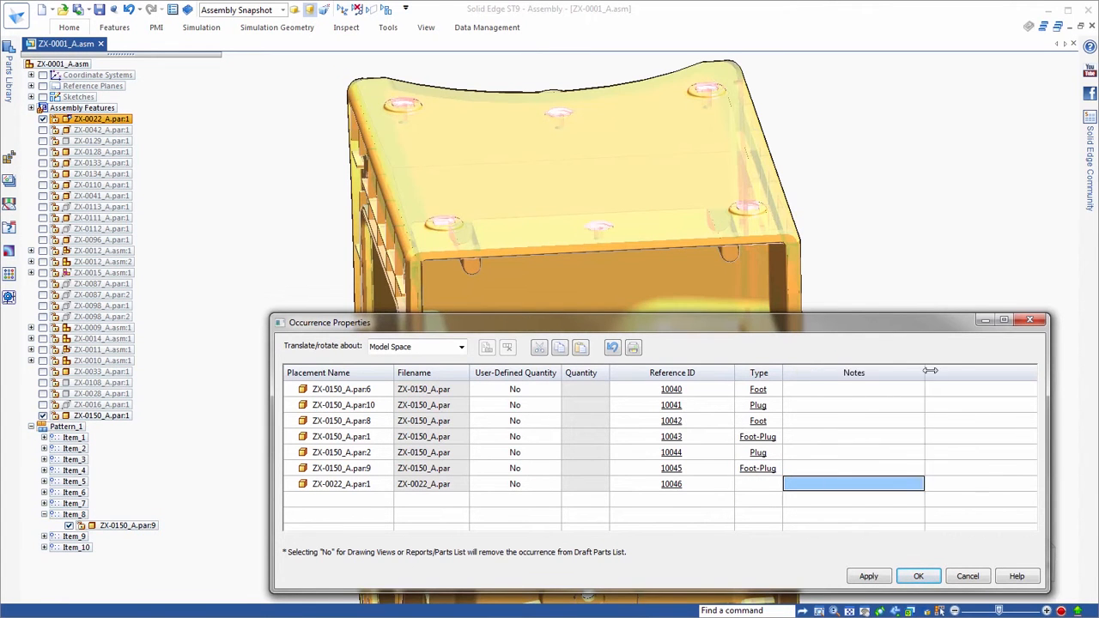
{"action": "type", "text": "Clean Foot Surfac"}
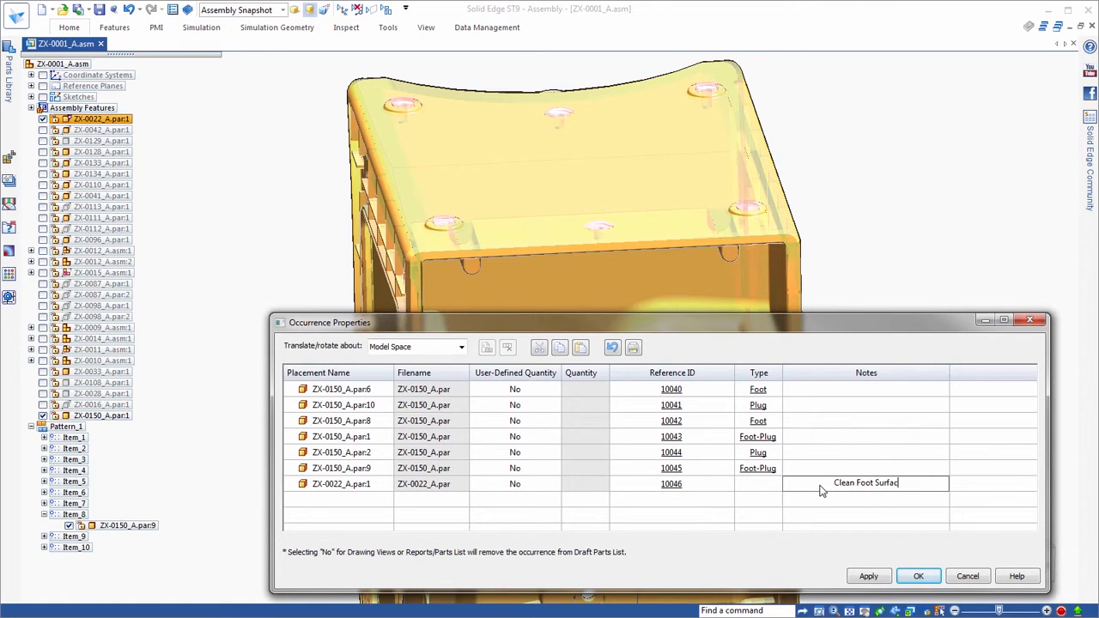
{"action": "left_click", "coordinate": [869, 576]}
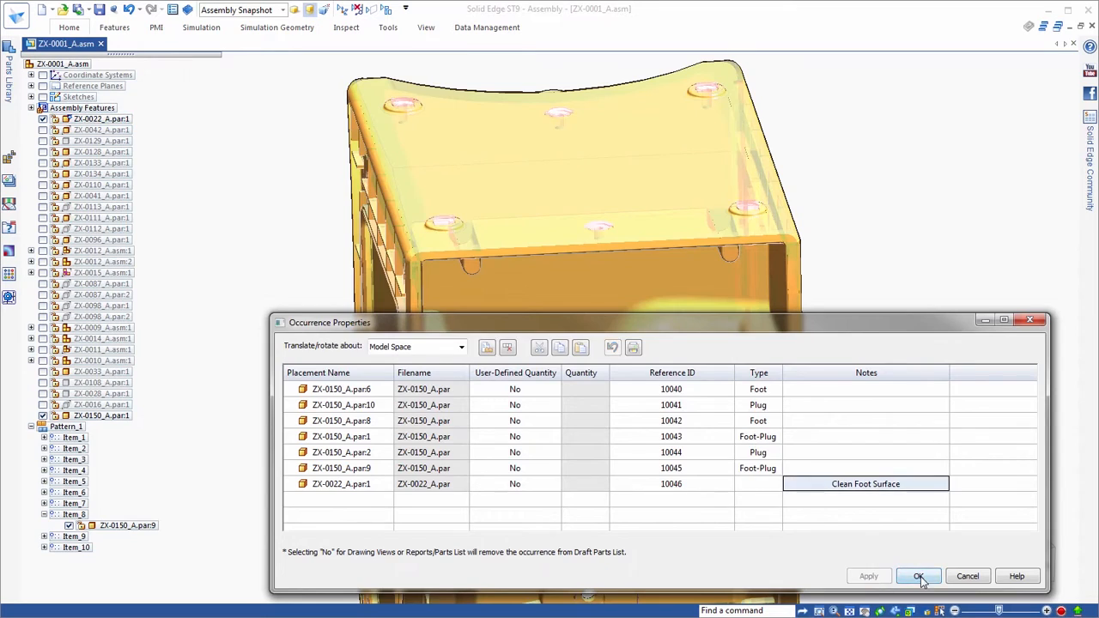
{"action": "left_click", "coordinate": [917, 576]}
{"action": "left_click", "coordinate": [901, 190]}
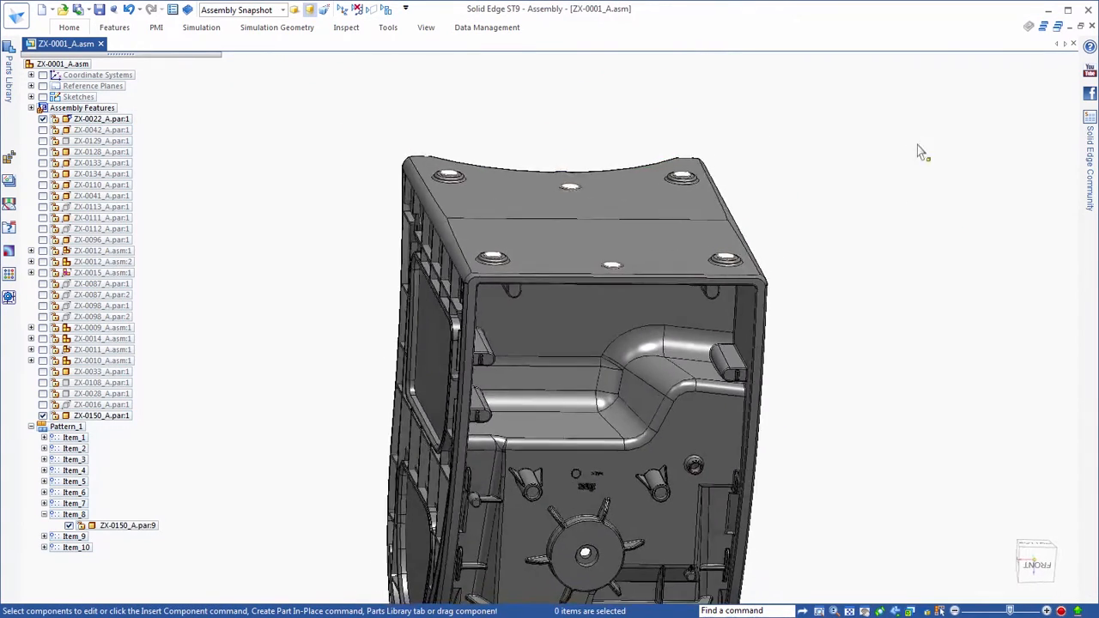
- Create a query named "Feet to machine" that finds parts whose Custom Occurrence property Type contains Foot
{"action": "left_click", "coordinate": [9, 227]}
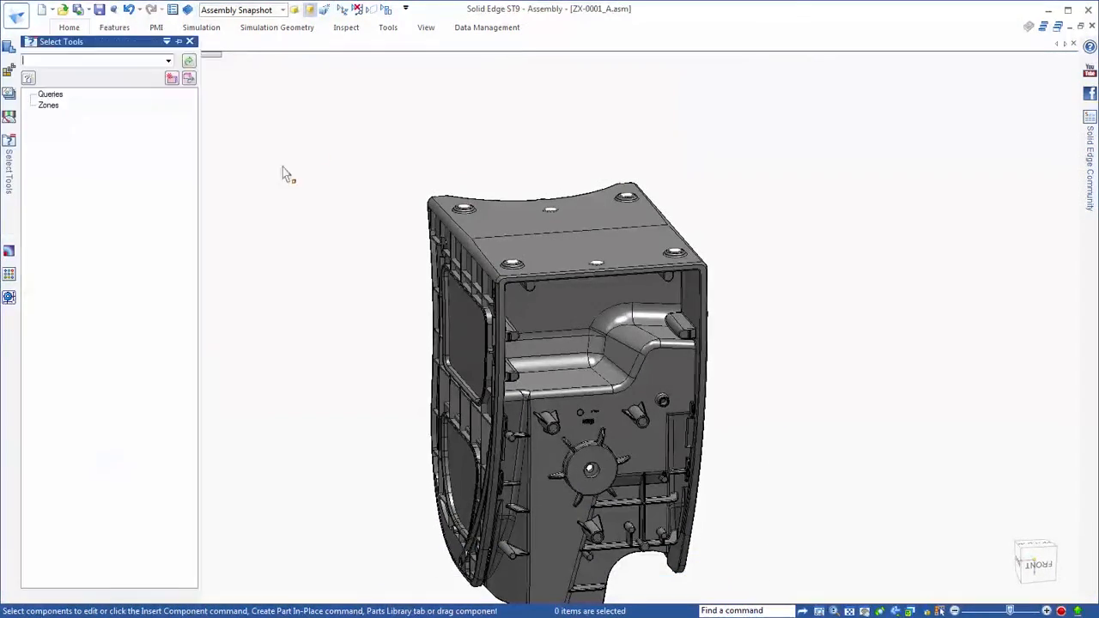
{"action": "left_click", "coordinate": [30, 78]}
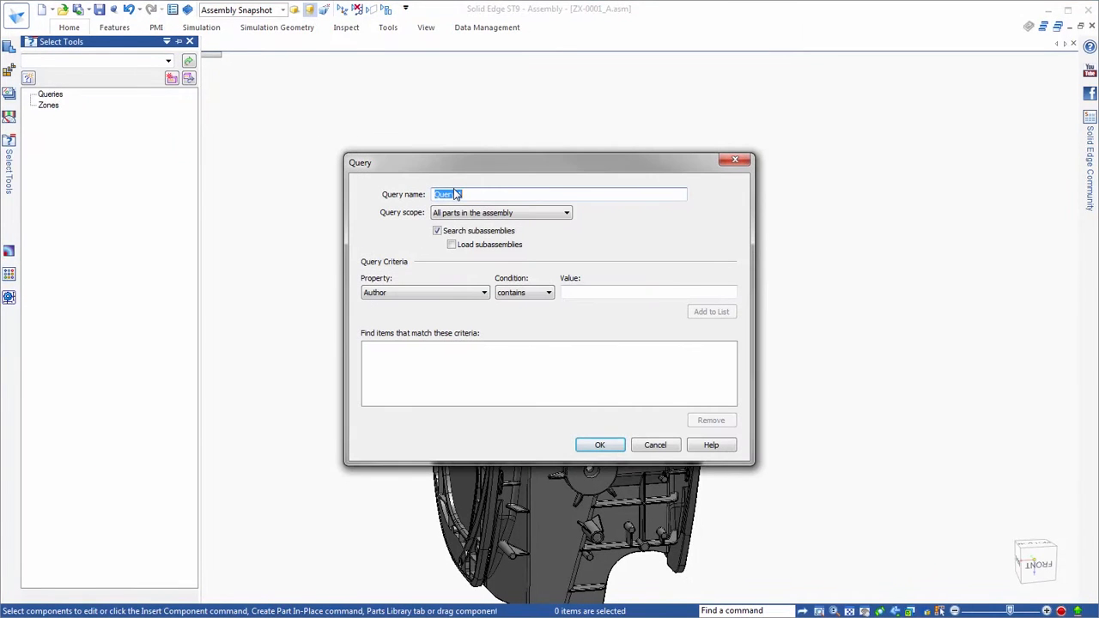
{"action": "type", "text": "Feet to machine"}
{"action": "left_click", "coordinate": [425, 292]}
{"action": "left_click", "coordinate": [435, 347]}
{"action": "left_click", "coordinate": [480, 312]}
{"action": "left_click", "coordinate": [392, 346]}
{"action": "left_click", "coordinate": [598, 290]}
{"action": "type", "text": "Fo"}
{"action": "left_click", "coordinate": [717, 311]}
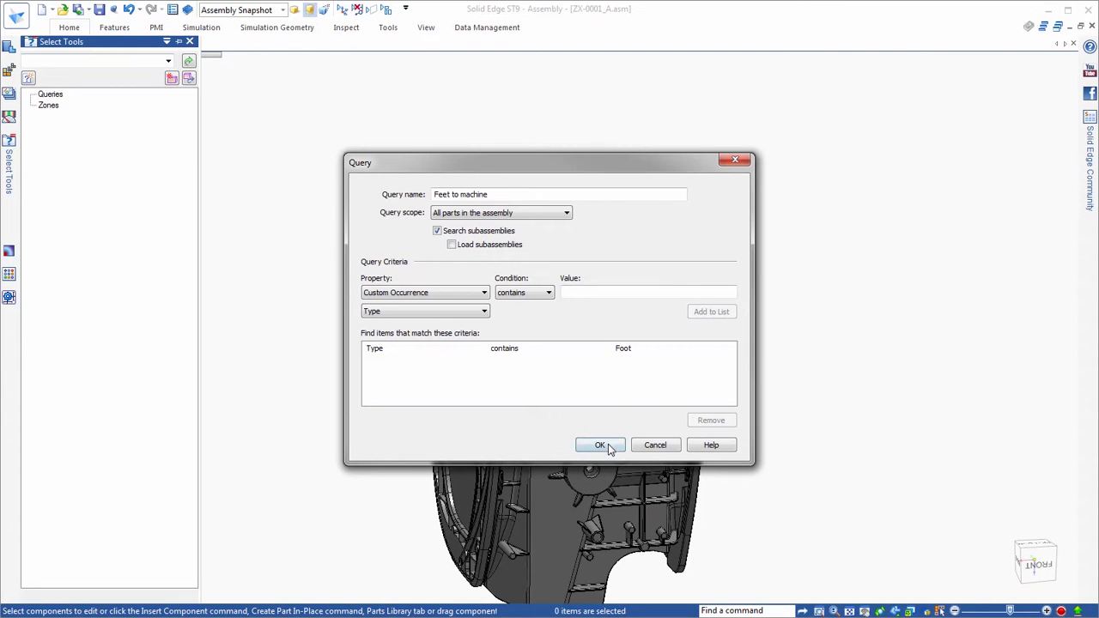
{"action": "left_click", "coordinate": [599, 445]}
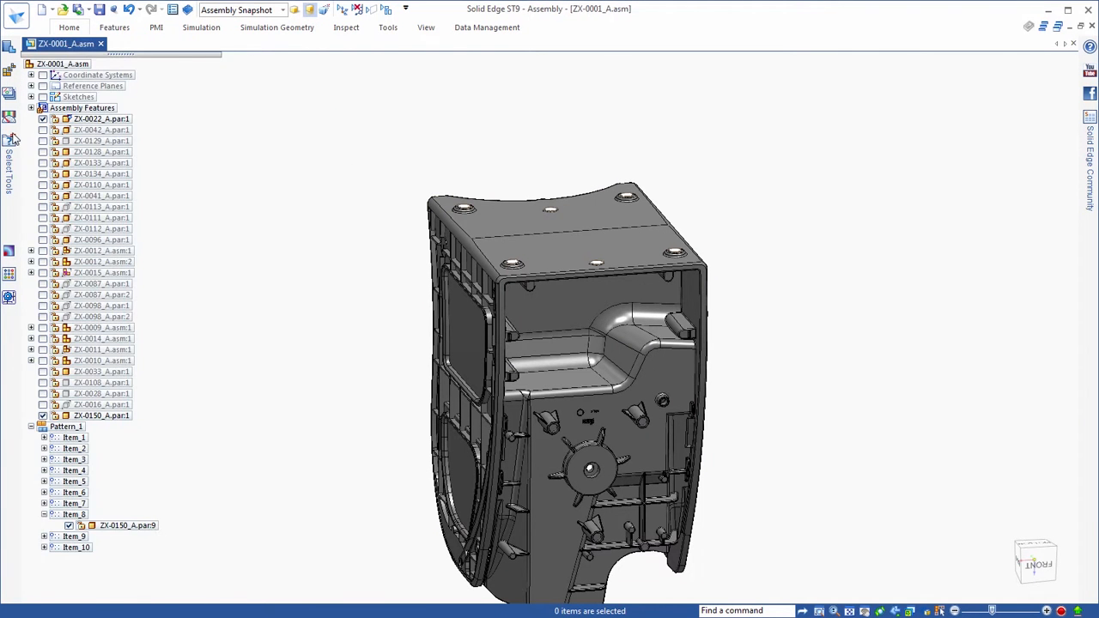
- Run the "Feet to machine" query to select the matching parts in the assembly
{"action": "left_click", "coordinate": [10, 155]}
{"action": "left_click", "coordinate": [74, 109]}
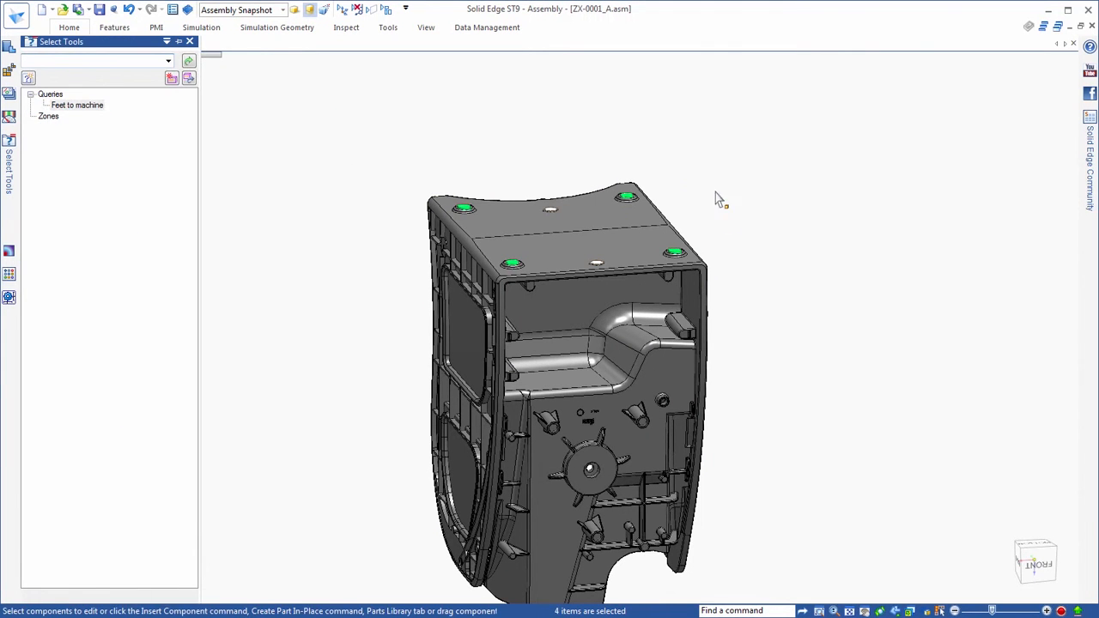
- Clear the selection and save the current view orientation as a named view called "Feet"
{"action": "left_click", "coordinate": [333, 150]}
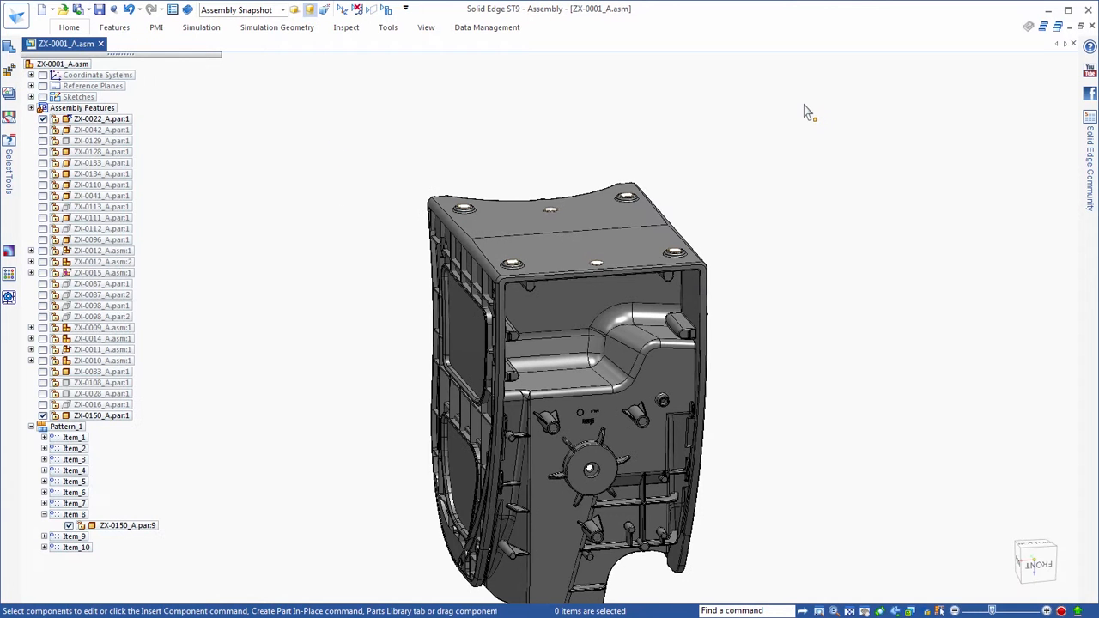
{"action": "left_click", "coordinate": [428, 29]}
{"action": "left_click", "coordinate": [175, 74]}
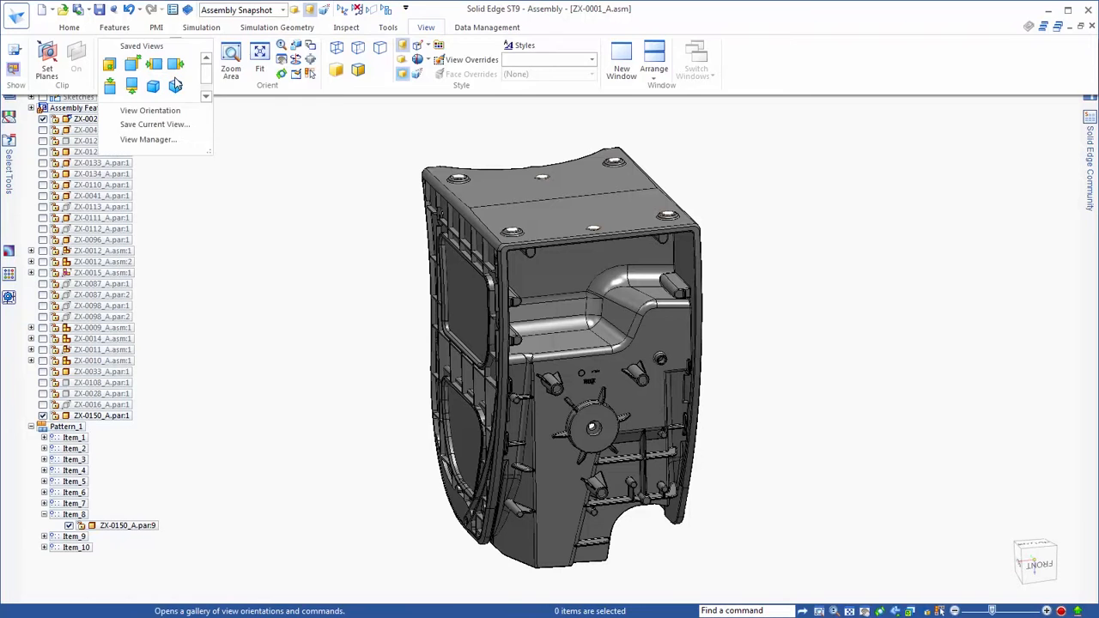
{"action": "left_click", "coordinate": [153, 126]}
{"action": "type", "text": "Feet"}
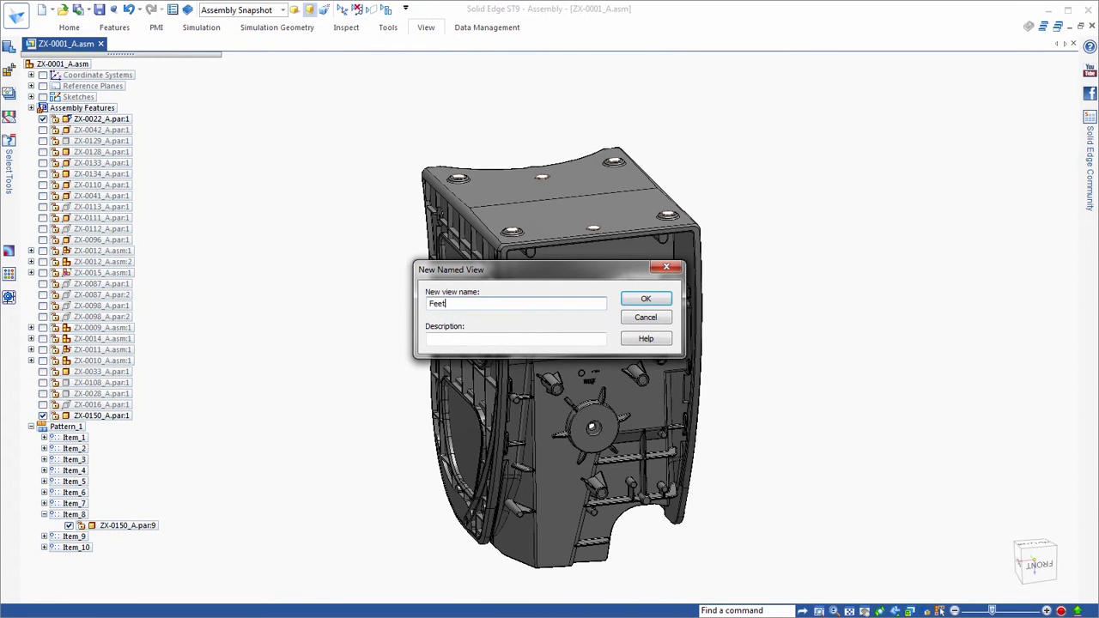
{"action": "left_click", "coordinate": [646, 299]}
- Create a drawing of the ZX-0001_A assembly from the ISO Draft.dft template, with the Drawing View Creation Wizard enabled
{"action": "left_click", "coordinate": [64, 64]}
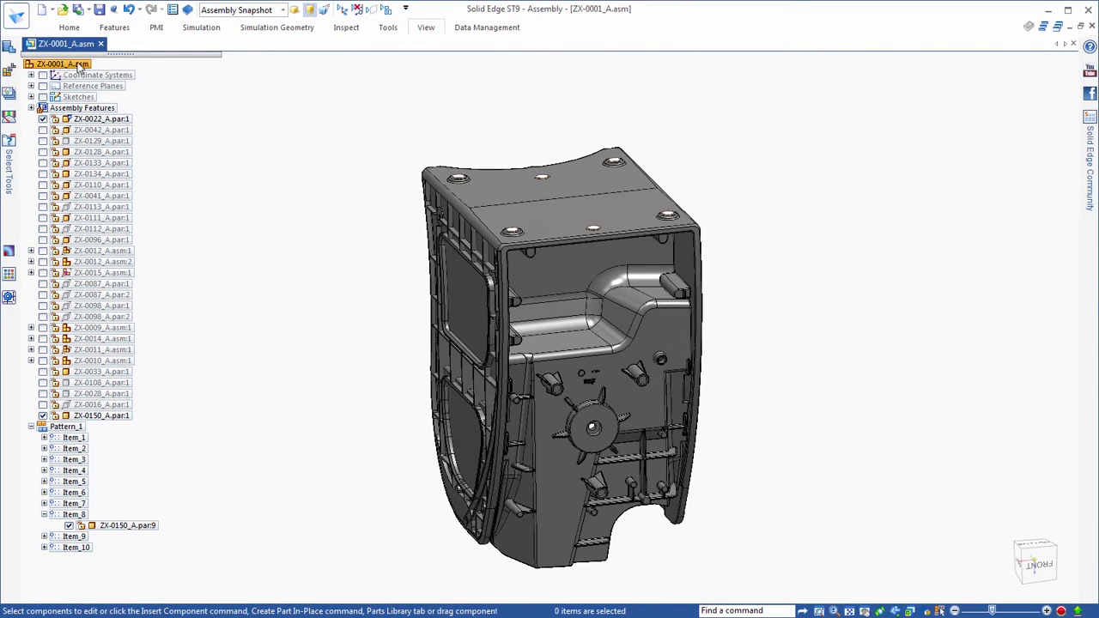
{"action": "right_click", "coordinate": [76, 66]}
{"action": "left_click", "coordinate": [129, 339]}
{"action": "left_click", "coordinate": [572, 321]}
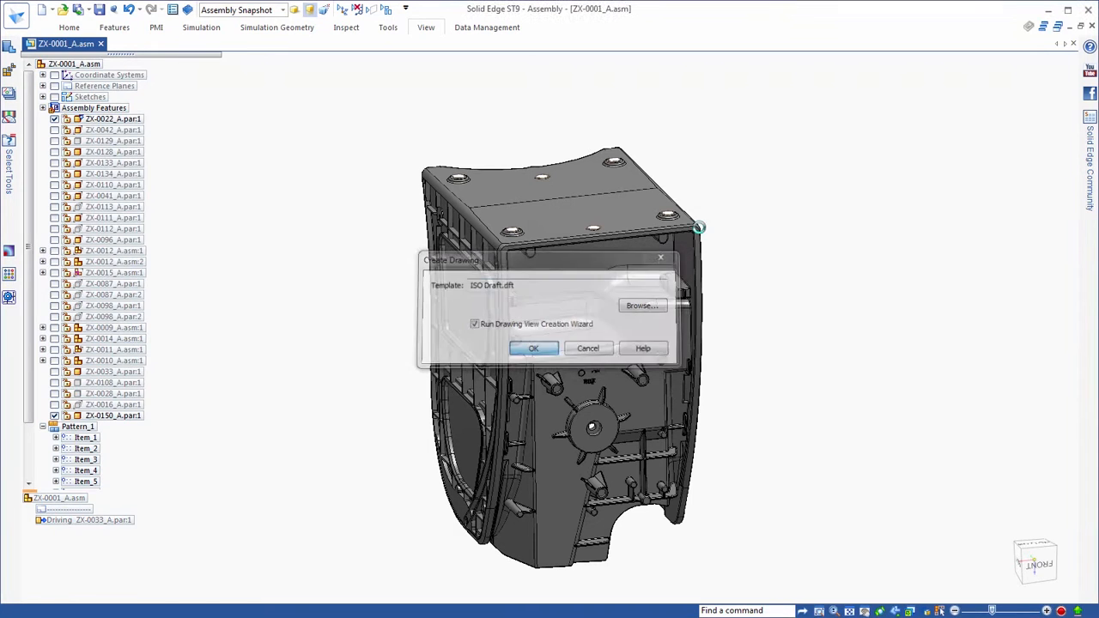
{"action": "left_click", "coordinate": [523, 349]}
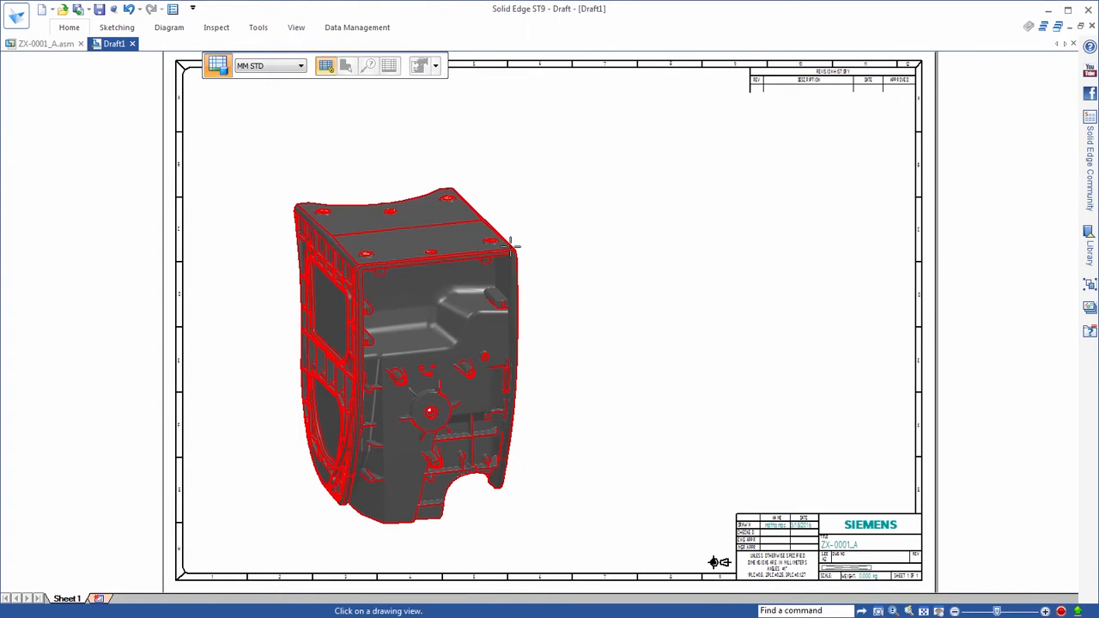
- Choose the assembly's drawing view for a parts list and apply the saved "Occurrence properties" settings
{"action": "left_click", "coordinate": [639, 259]}
{"action": "left_click", "coordinate": [435, 66]}
{"action": "scroll", "coordinate": [447, 86], "scroll_direction": "down", "scroll_amount": 2}
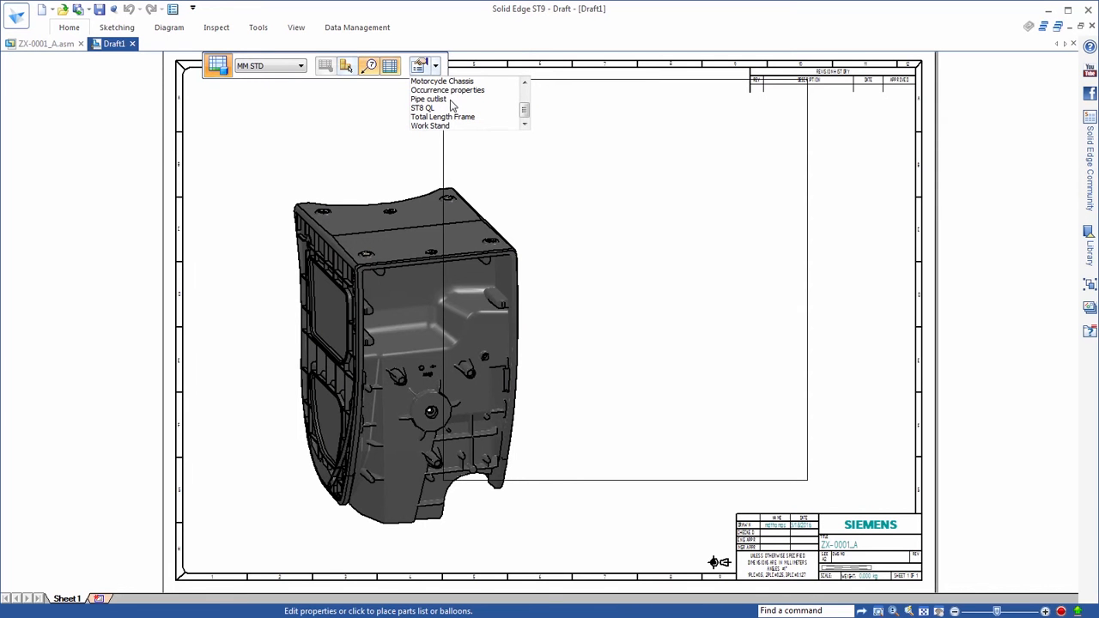
{"action": "left_click", "coordinate": [451, 92]}
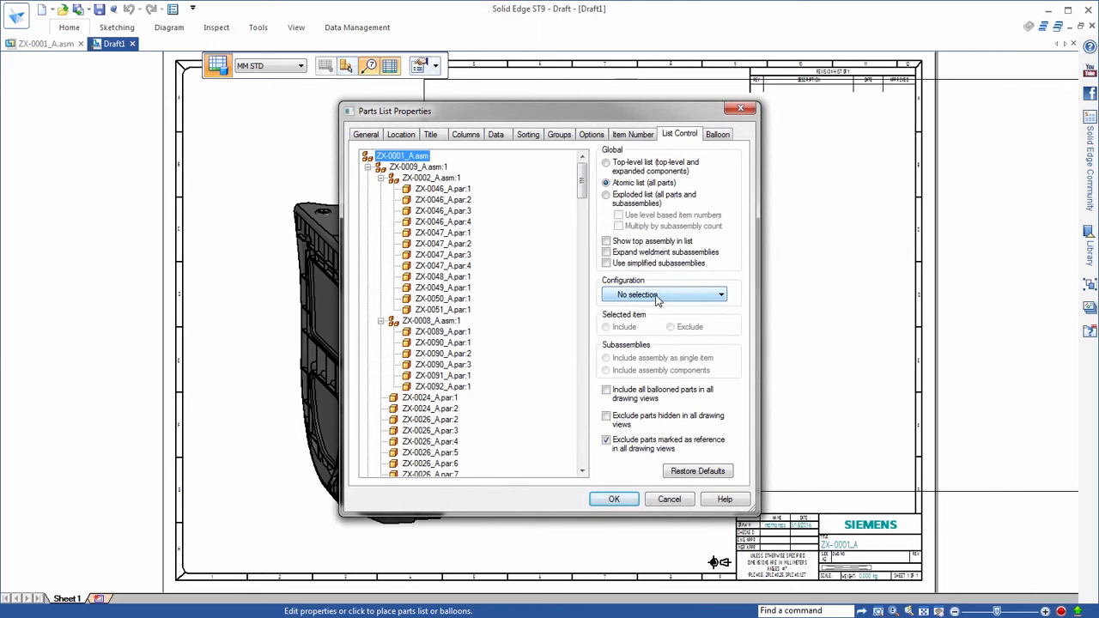
- Set the parts list configuration to Assembly Snapshot and place the list with its balloons beside the drawing view
{"action": "left_click", "coordinate": [657, 297]}
{"action": "left_click", "coordinate": [670, 388]}
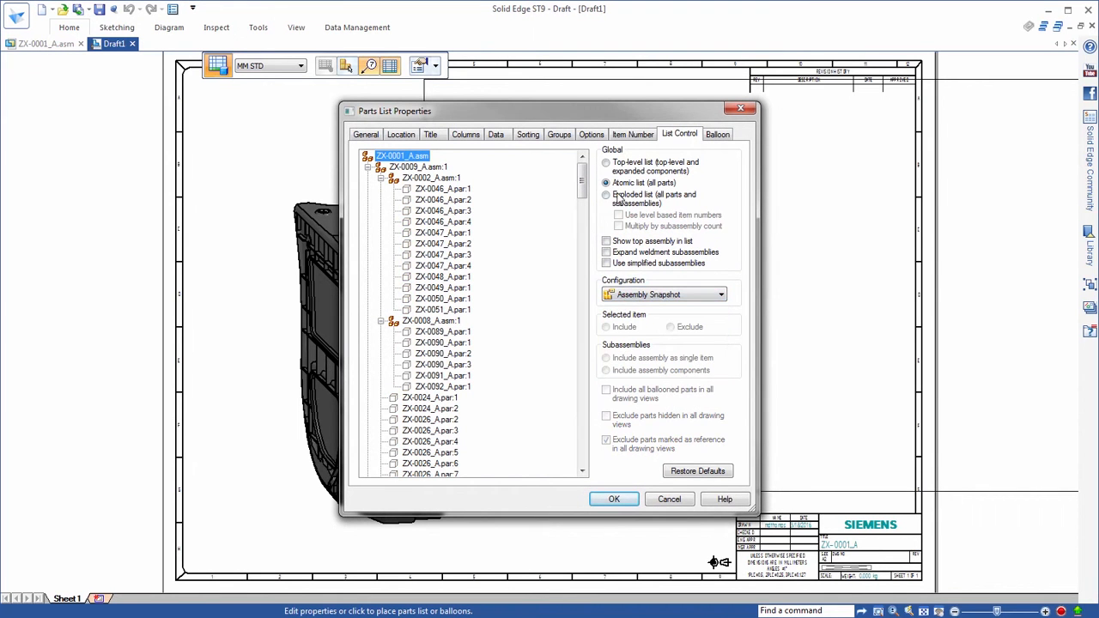
{"action": "left_click", "coordinate": [615, 500]}
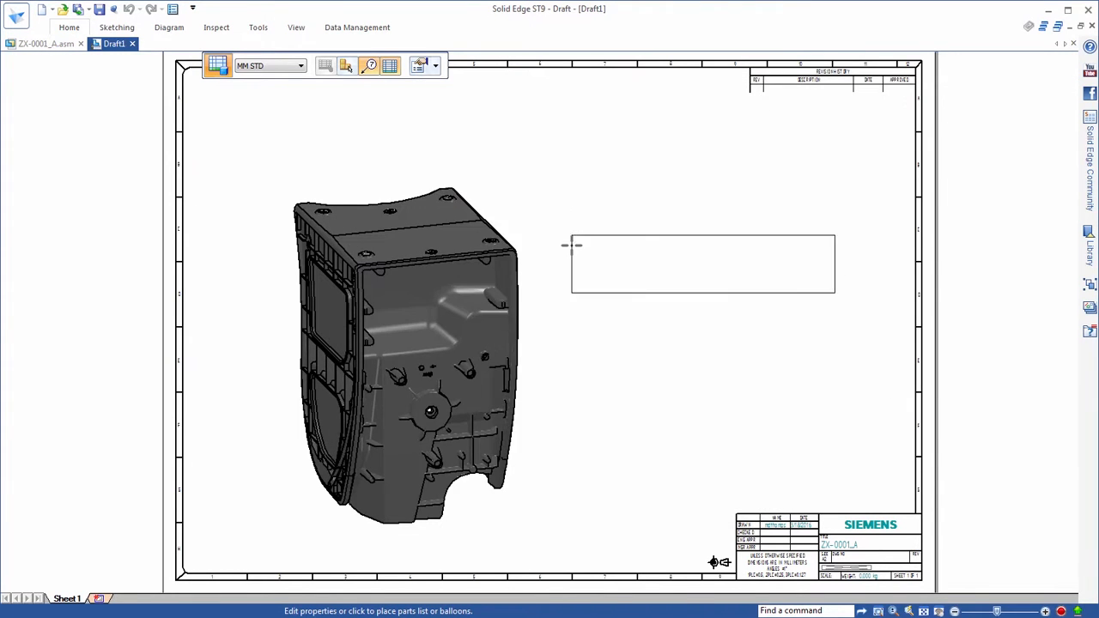
{"action": "left_click", "coordinate": [572, 224]}
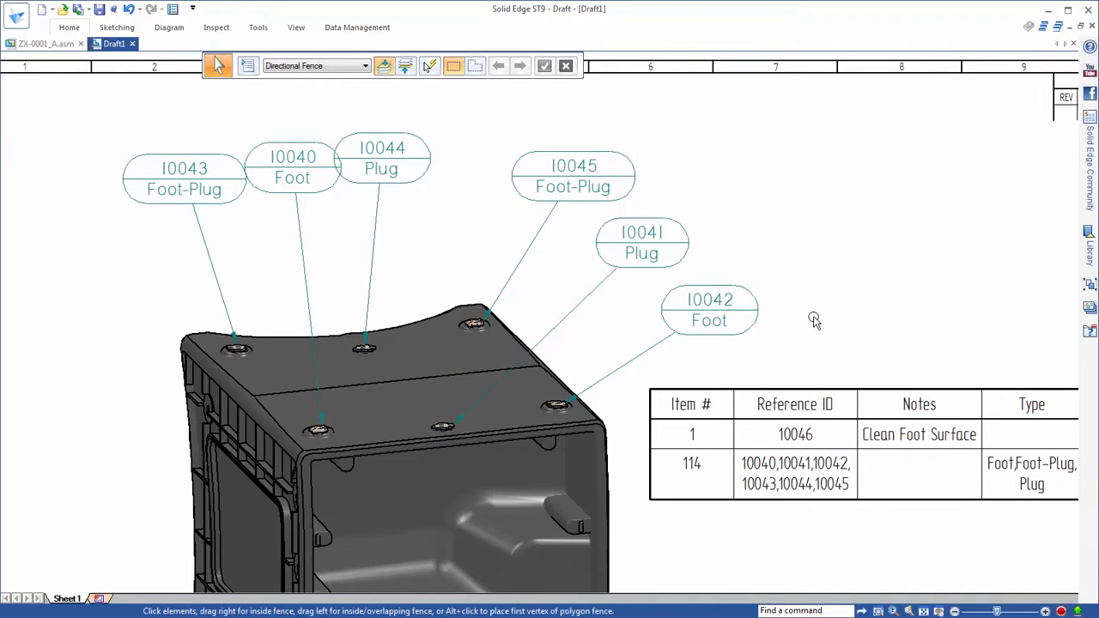